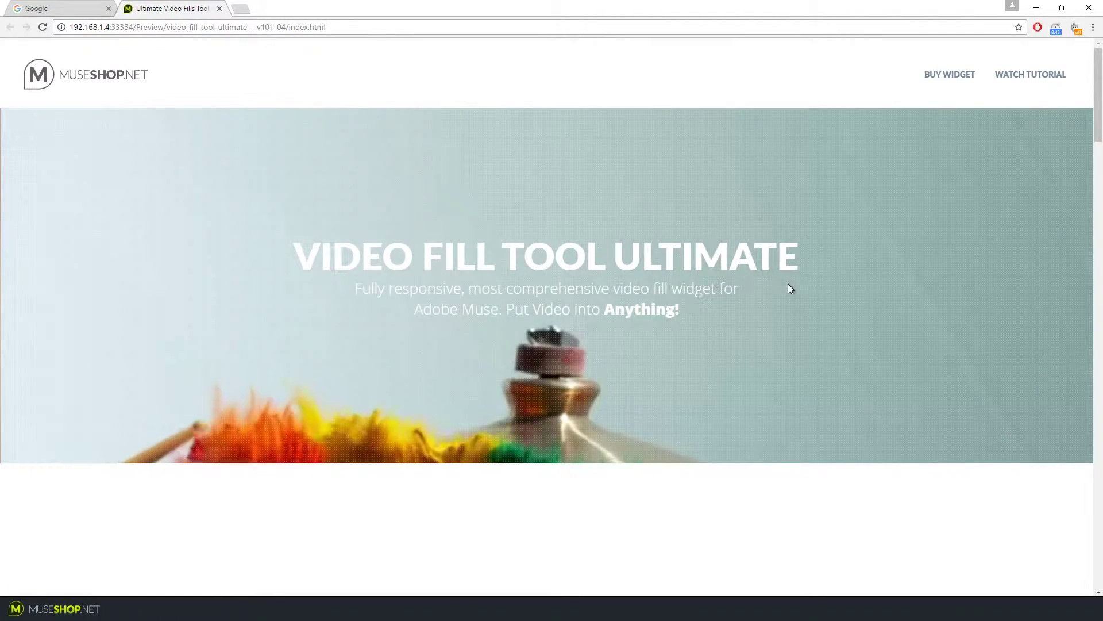
# Step: Scroll the Chrome demo page past the shape sections to the AWESOME VIDEO EFFECTS grid
pyautogui.scroll(-7, 791, 282)
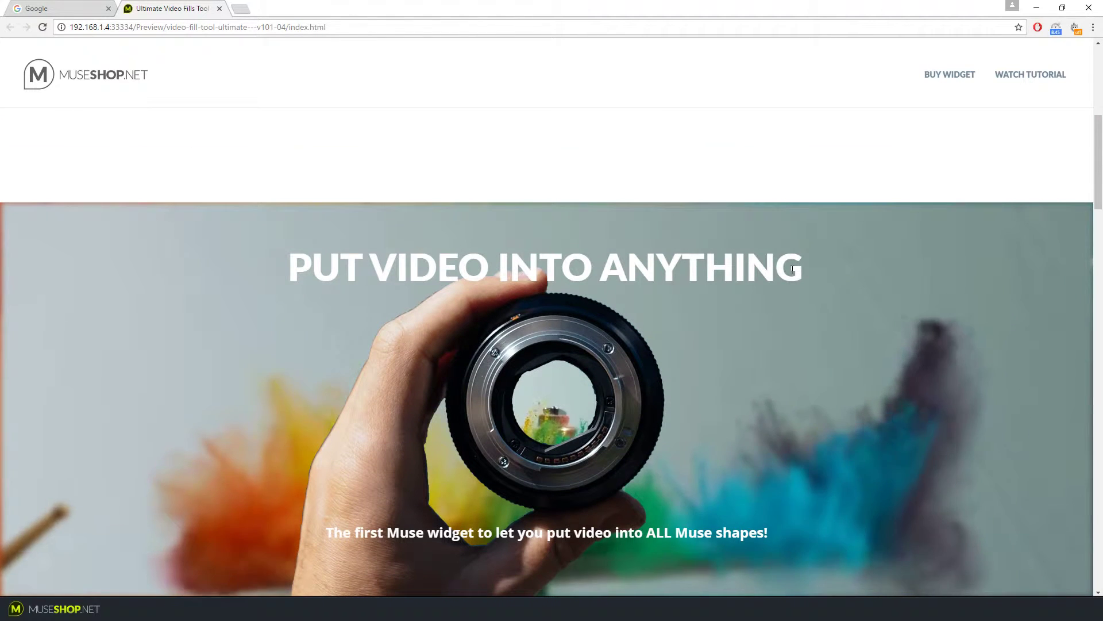
pyautogui.scroll(-2, 793, 269)
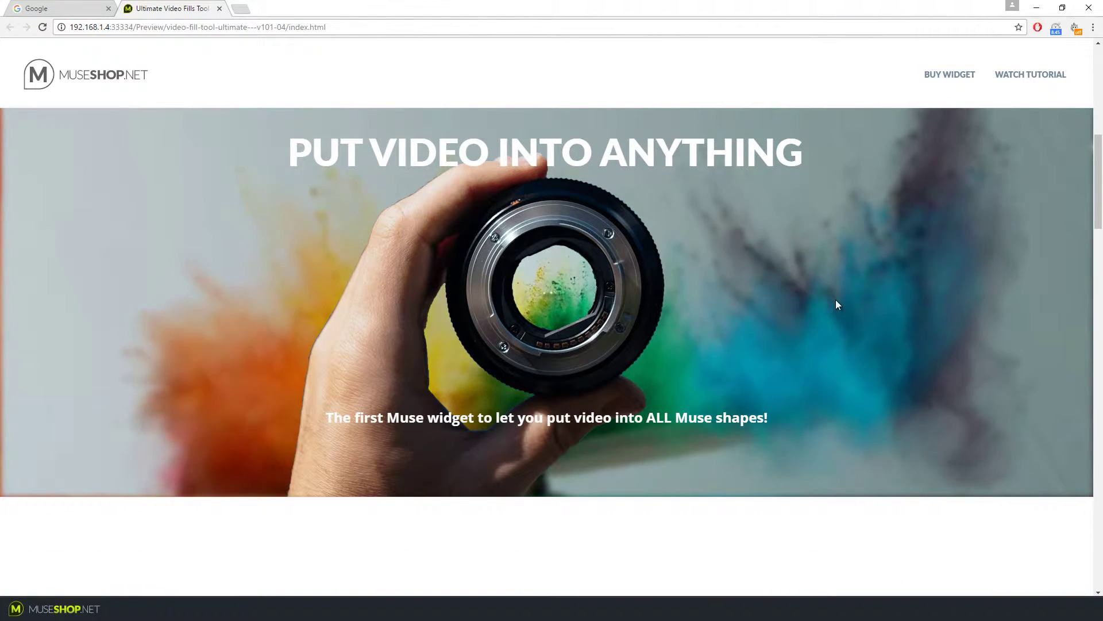
pyautogui.scroll(-1, 881, 304)
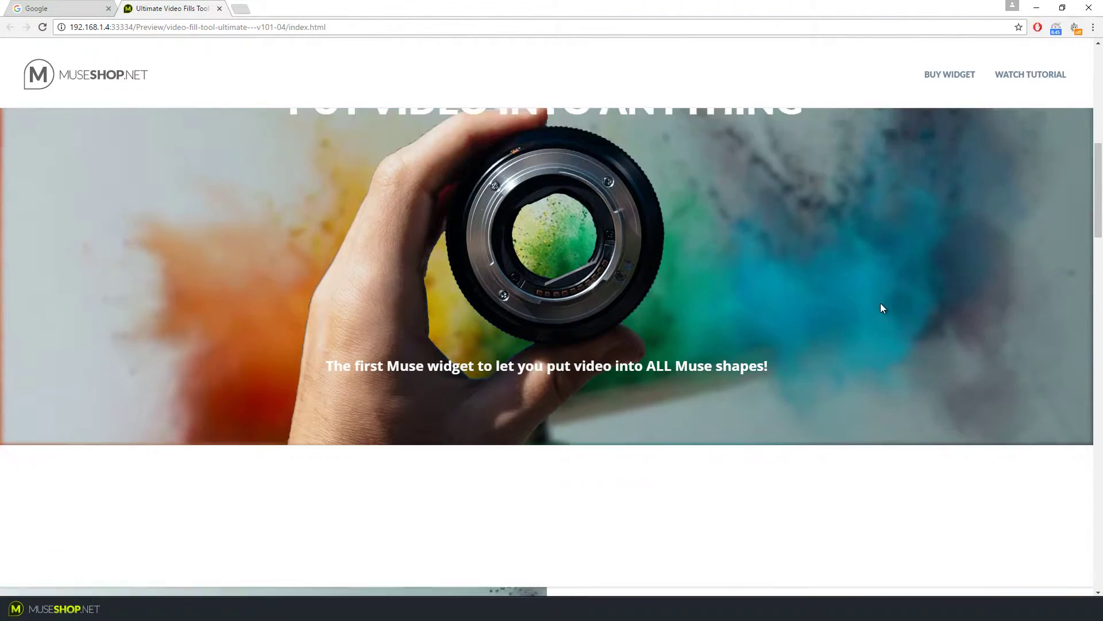
pyautogui.scroll(-4, 874, 296)
pyautogui.scroll(-3, 859, 287)
pyautogui.scroll(-1, 850, 282)
pyautogui.scroll(-1, 839, 275)
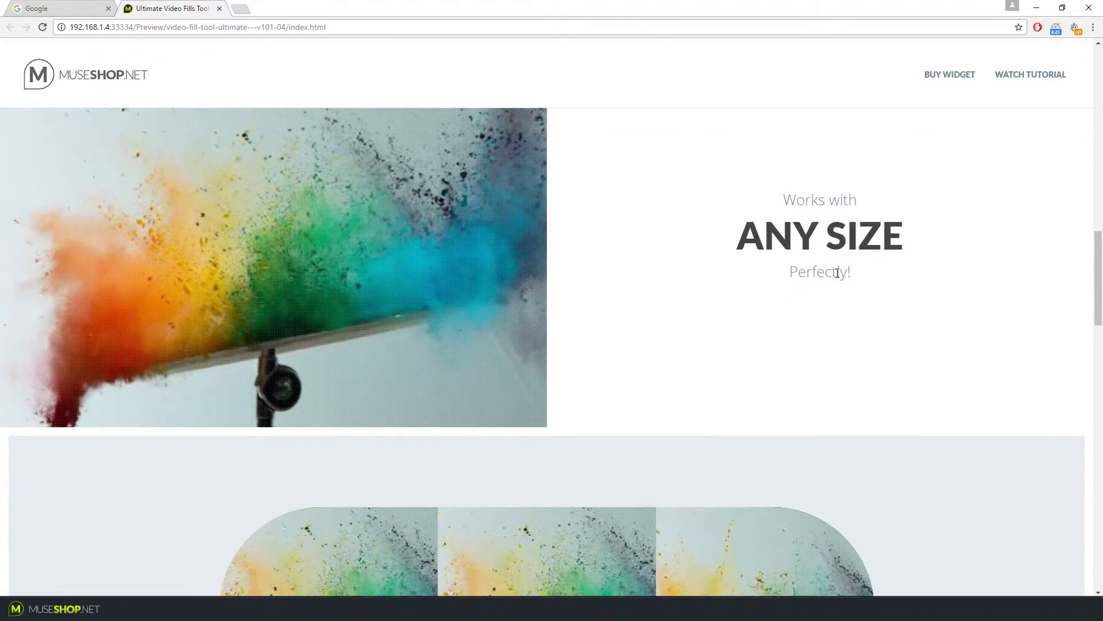
pyautogui.scroll(4, 793, 279)
pyautogui.scroll(-1, 689, 290)
pyautogui.scroll(-5, 725, 305)
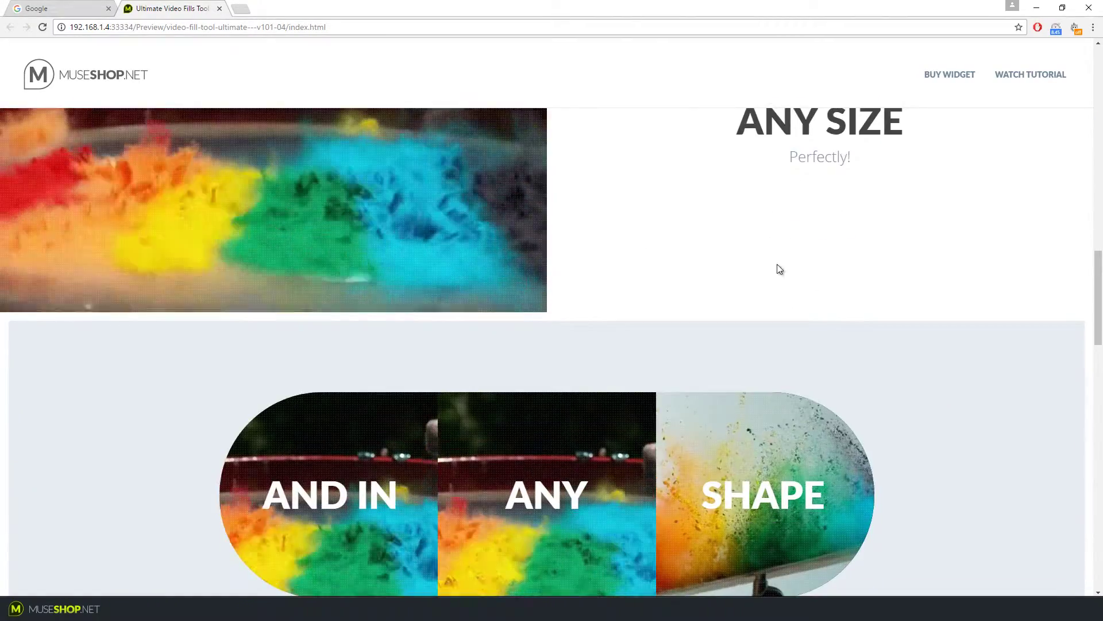
pyautogui.scroll(-2, 799, 276)
pyautogui.scroll(-5, 805, 334)
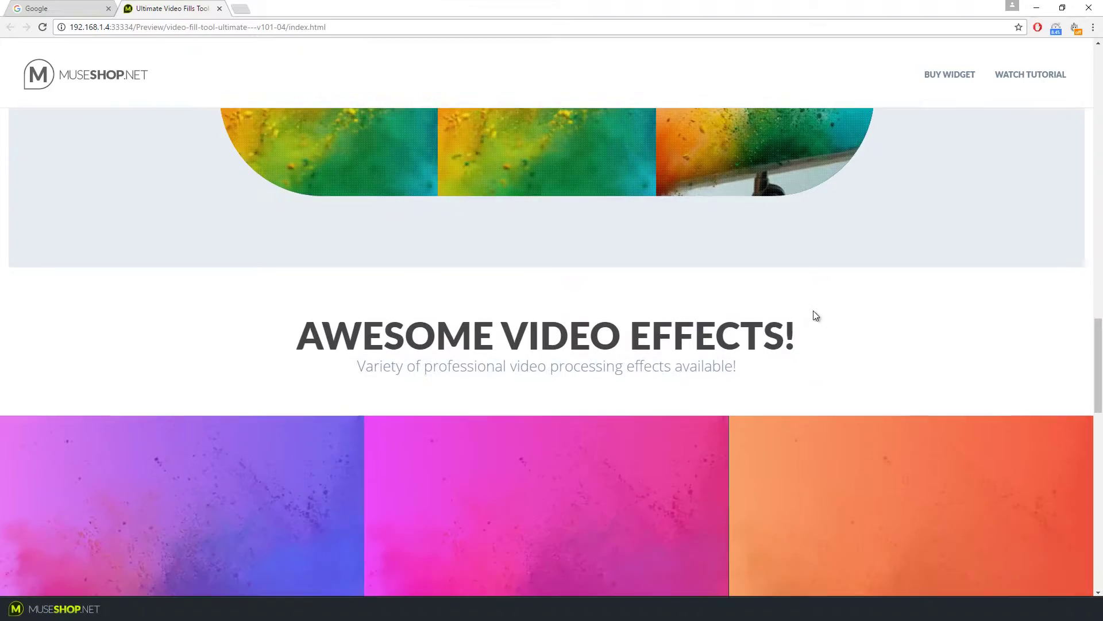
pyautogui.scroll(-3, 816, 305)
pyautogui.scroll(-1, 821, 288)
pyautogui.scroll(-2, 829, 280)
pyautogui.scroll(1, 834, 279)
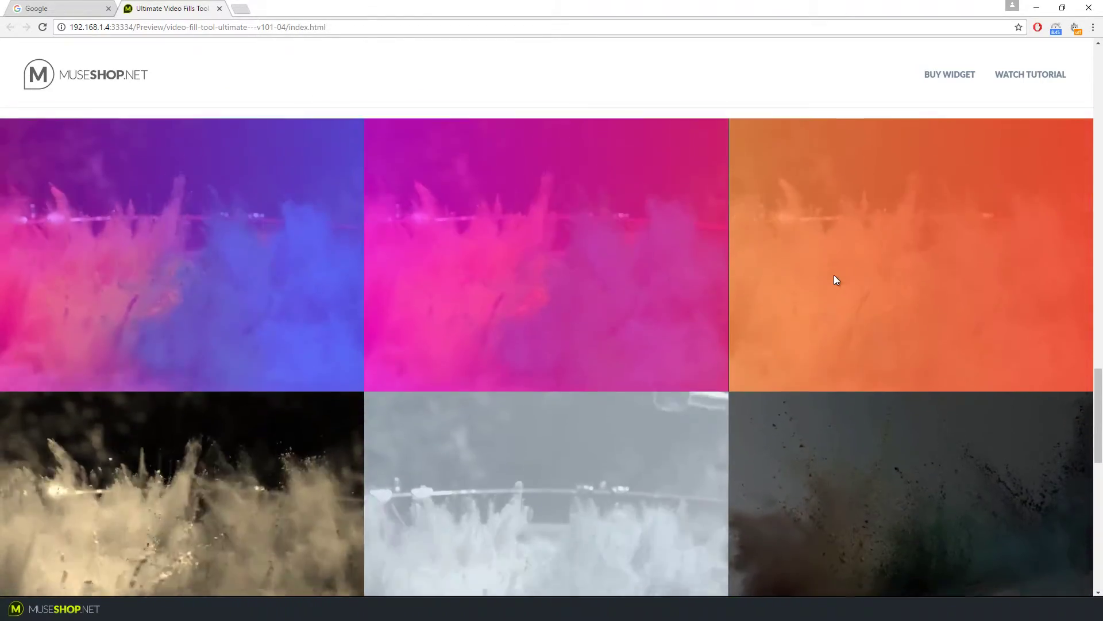
pyautogui.scroll(-1, 834, 270)
pyautogui.scroll(-1, 836, 267)
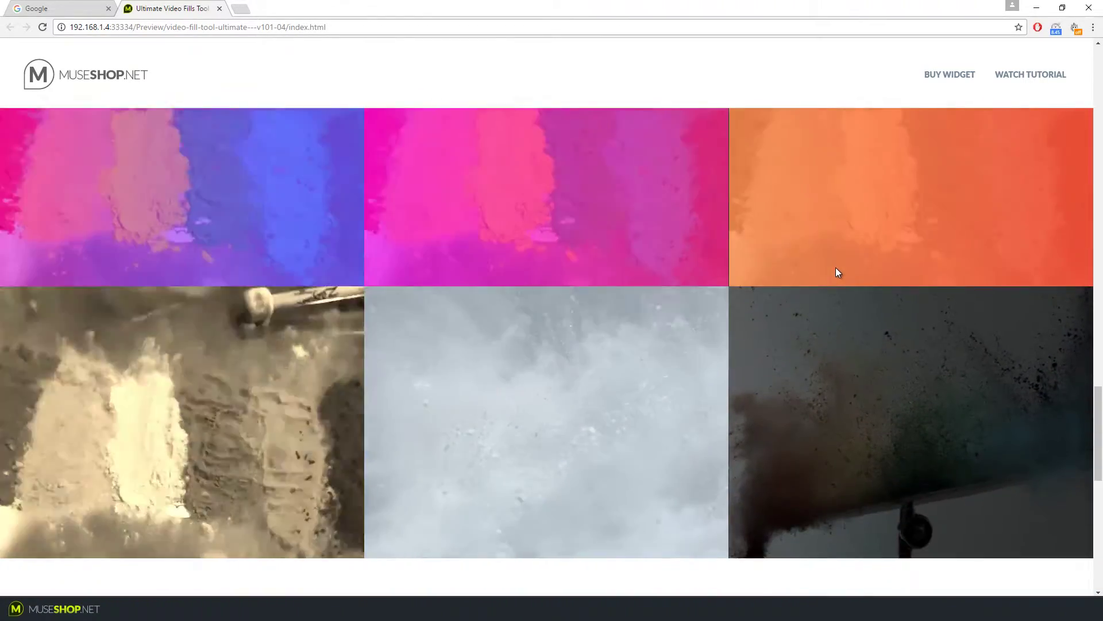
pyautogui.scroll(1, 835, 268)
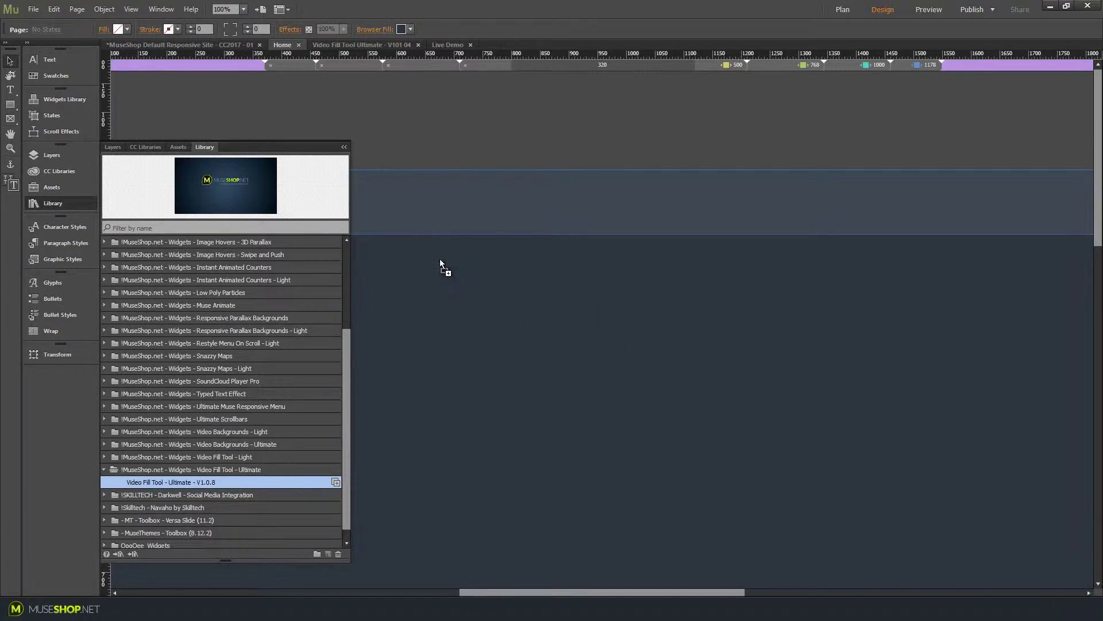
# Step: Place the Video Fill Tool Ultimate widget below the header and open its settings for loading files
pyautogui.click(440, 258)
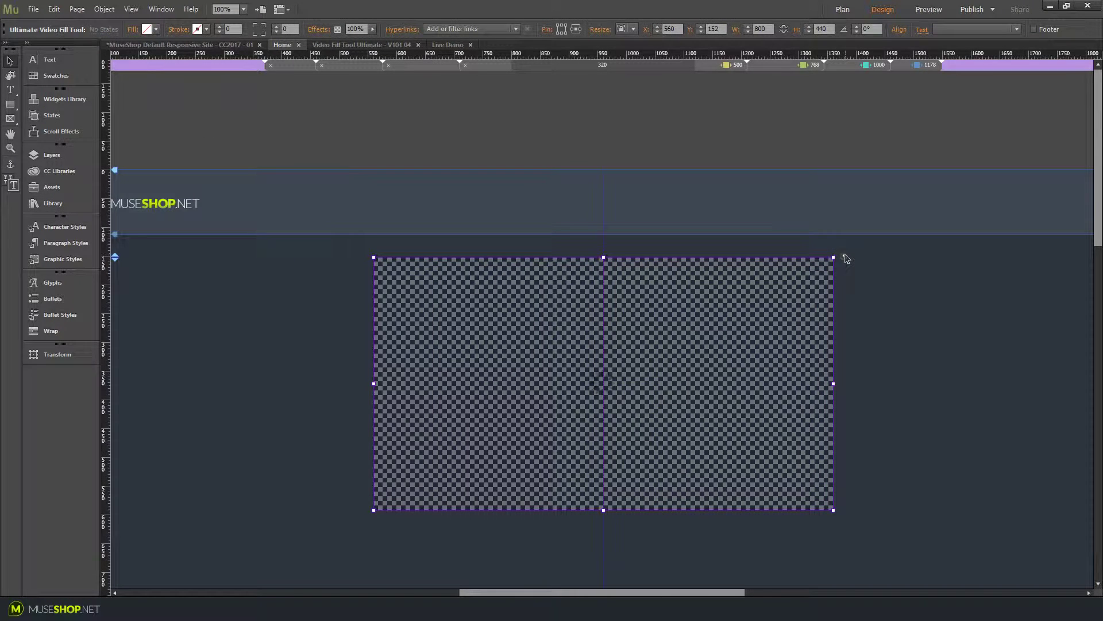
pyautogui.click(844, 257)
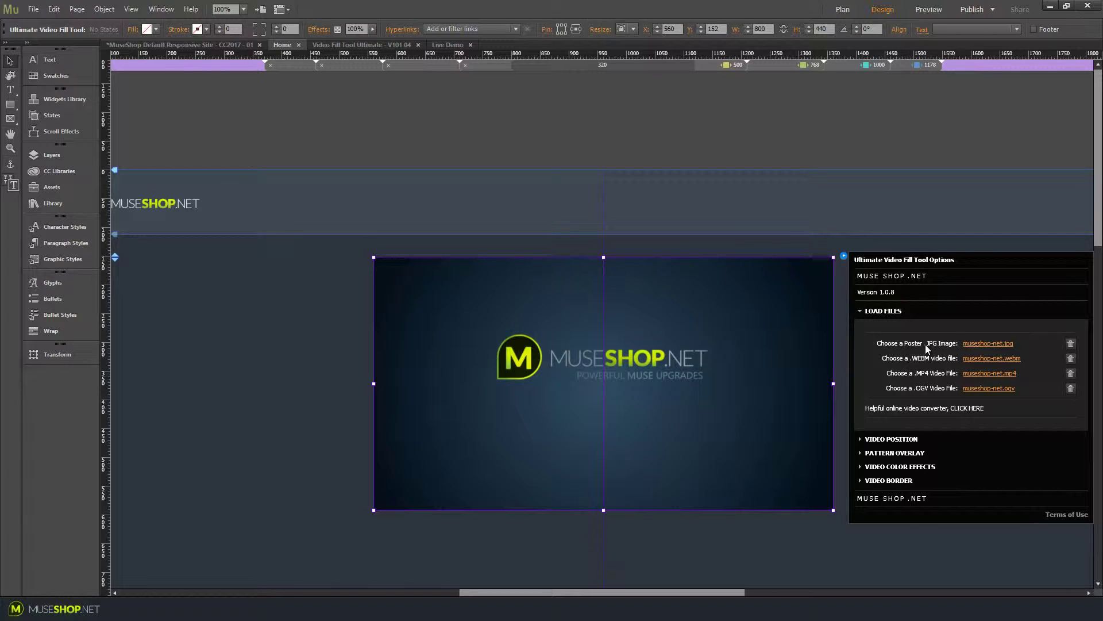
# Step: Collapse Load Files, expand Video Position, and deselect the video widget
pyautogui.click(881, 313)
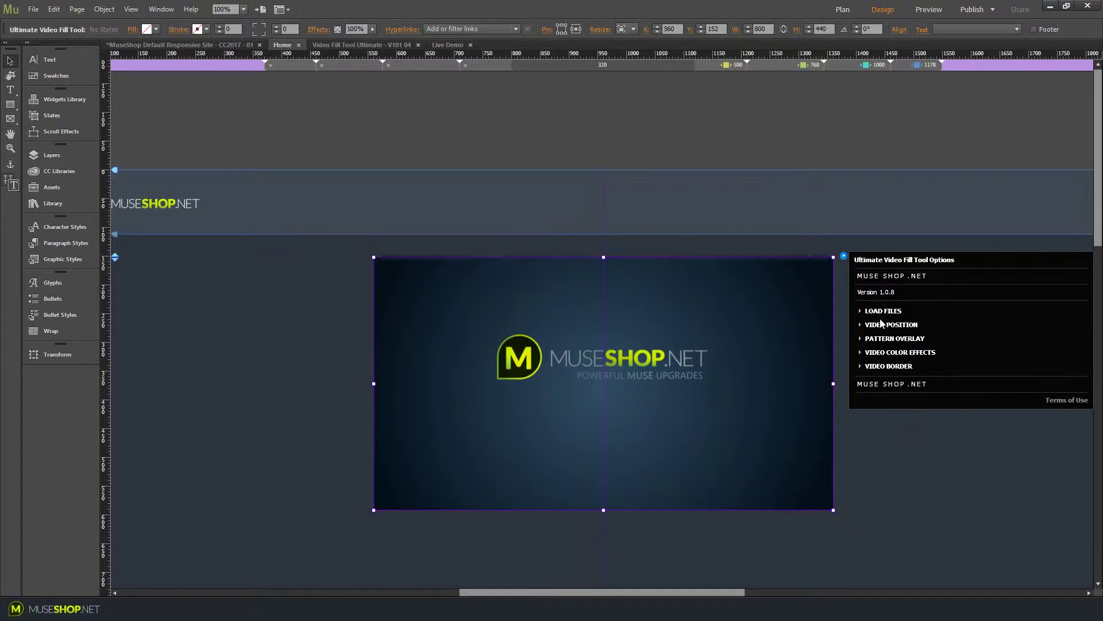
pyautogui.click(884, 326)
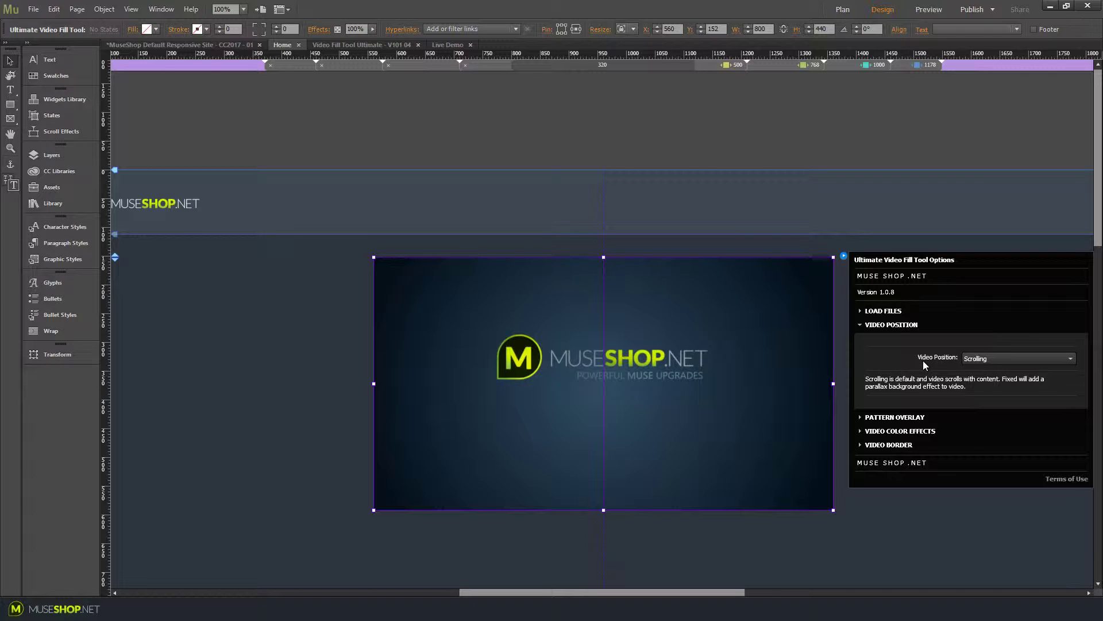
pyautogui.click(350, 345)
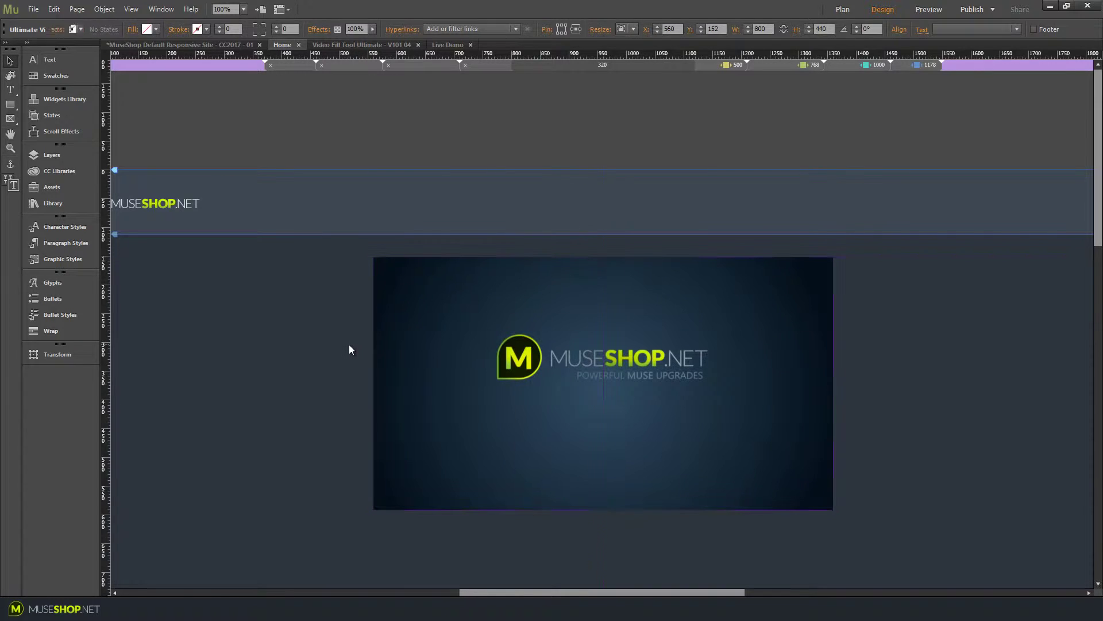
# Step: Preview the page in the browser with Ctrl+Shift+E and watch the particle video play
pyautogui.hotkey('ctrl', 'shift', 'e')
pyautogui.scroll(-3, 625, 322)
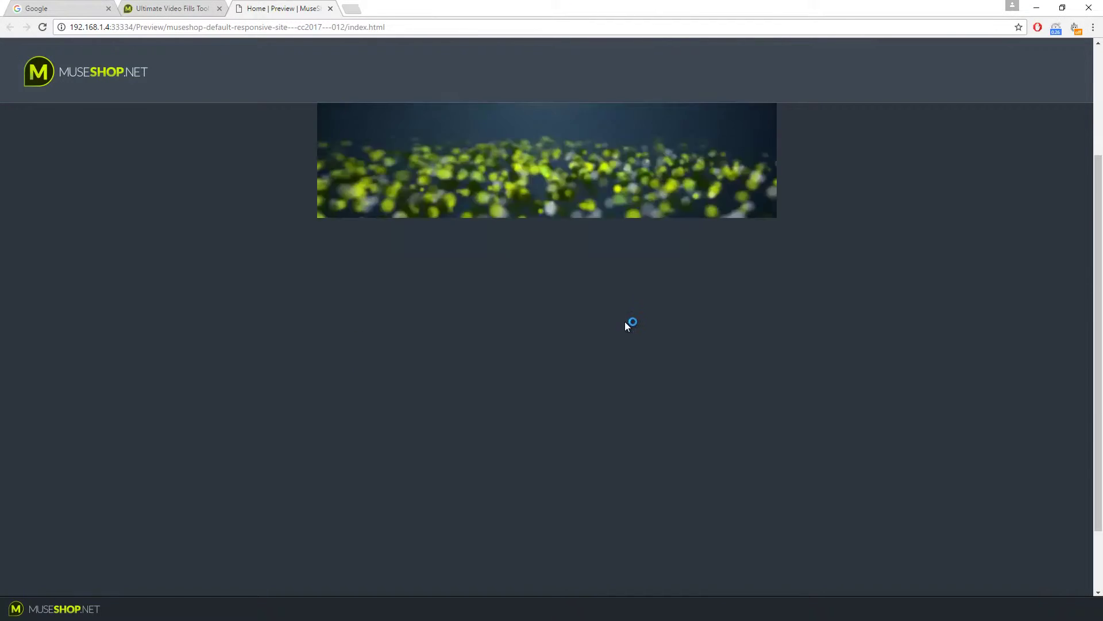
pyautogui.scroll(3, 630, 332)
pyautogui.scroll(-3, 629, 332)
pyautogui.scroll(3, 630, 332)
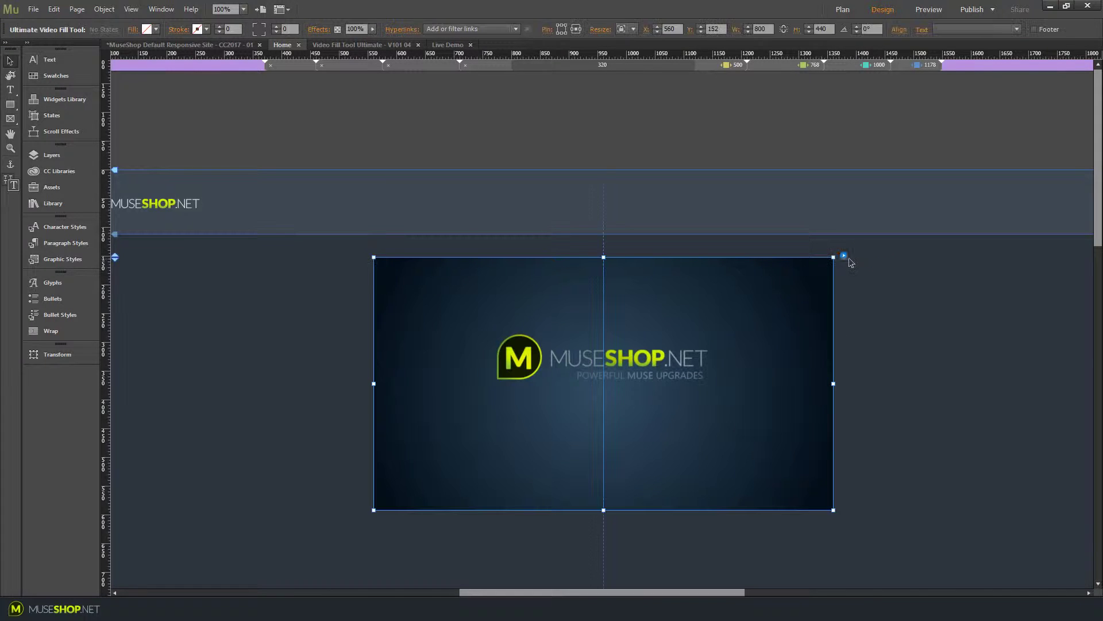
# Step: Draw a rectangle below the video box and fill it orange
pyautogui.press('m')
pyautogui.scroll(-2, 603, 345)
pyautogui.scroll(-2, 603, 345)
pyautogui.moveTo(407, 308); pyautogui.dragTo(864, 519)
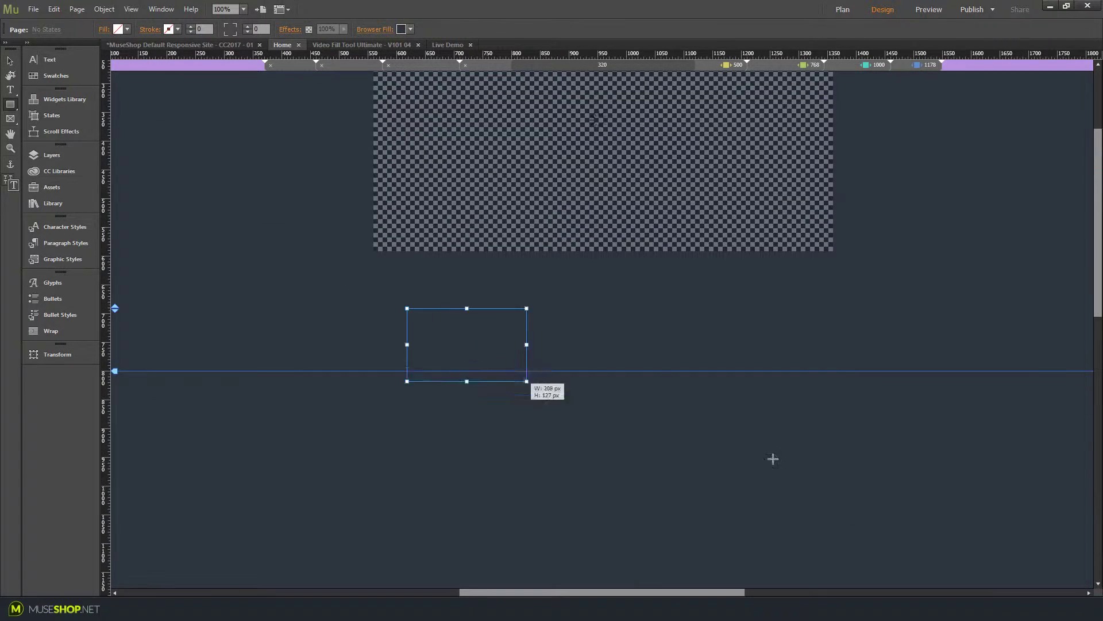
pyautogui.moveTo(599, 433); pyautogui.dragTo(621, 551)
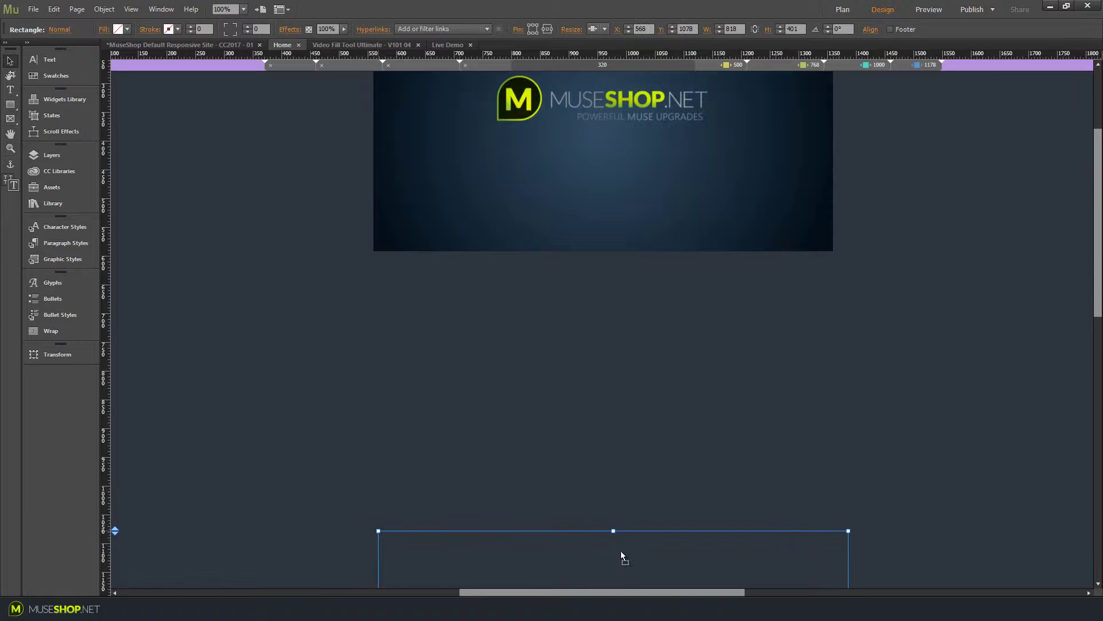
pyautogui.click(119, 29)
pyautogui.click(280, 54)
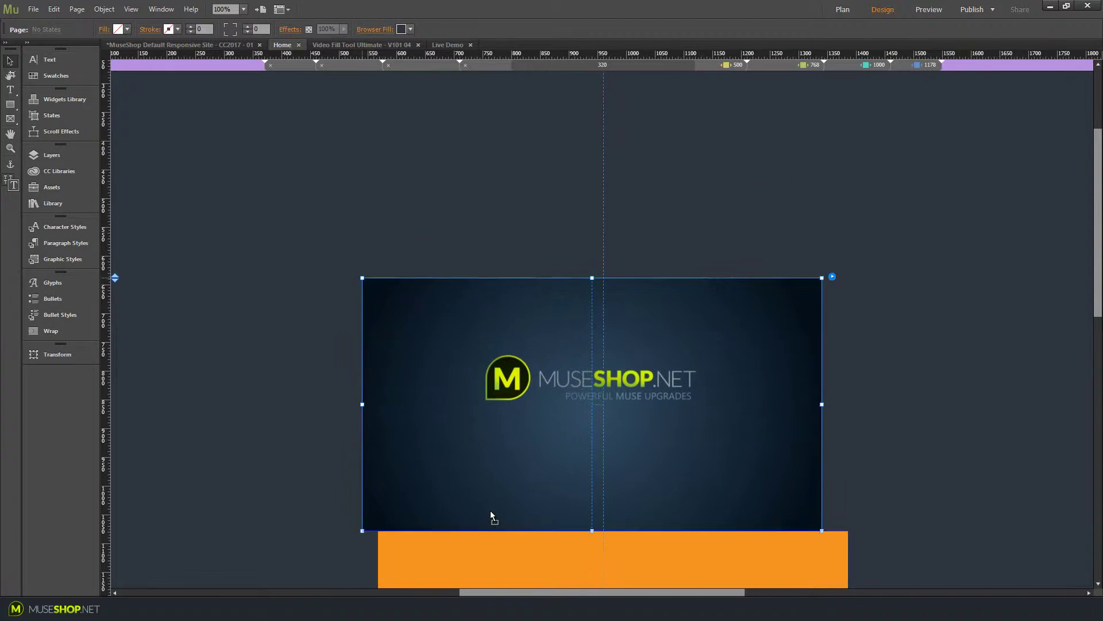
# Step: Set the rectangle's position, nudge the video box up slightly, and export a browser preview
pyautogui.click(256, 309)
pyautogui.scroll(-2, 429, 228)
pyautogui.scroll(-2, 428, 228)
pyautogui.click(595, 309)
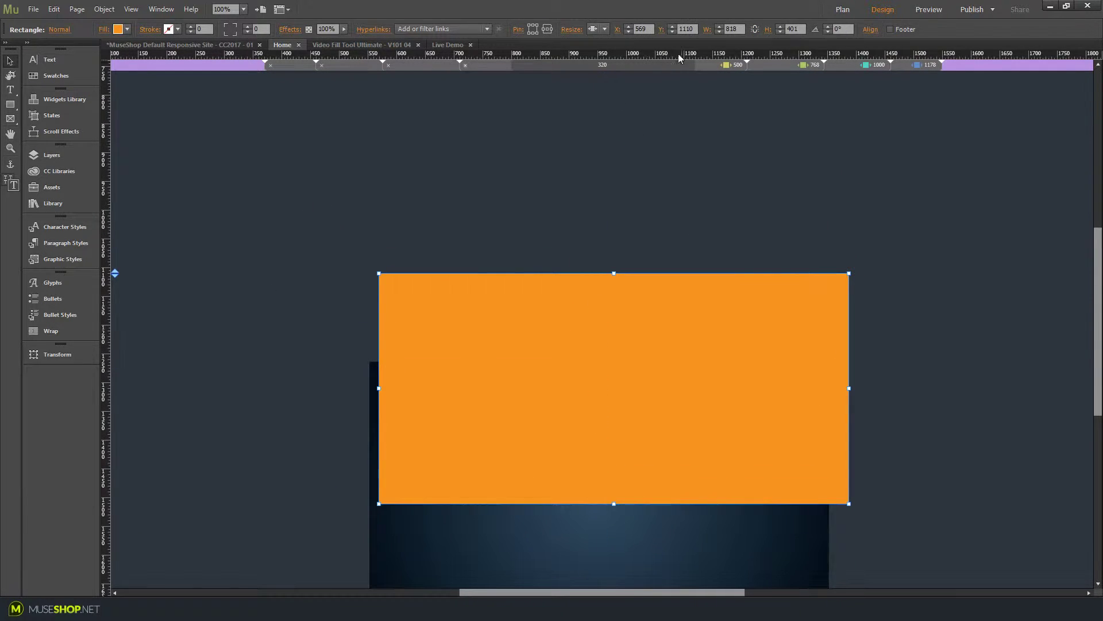
pyautogui.press('Return')
pyautogui.moveTo(624, 468); pyautogui.dragTo(629, 453)
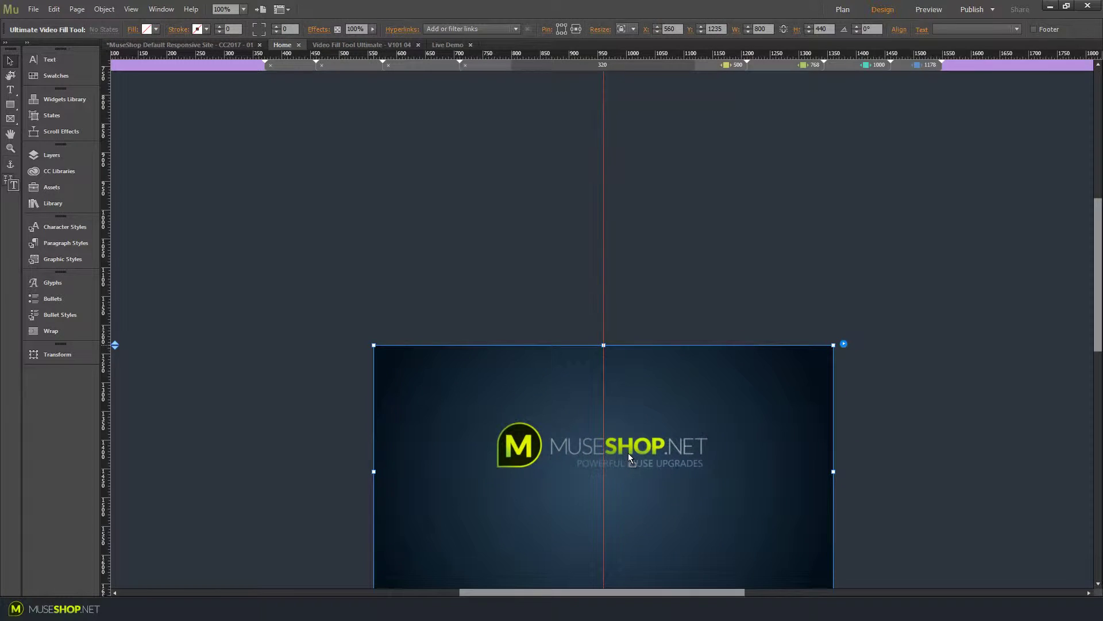
pyautogui.click(464, 235)
pyautogui.hotkey('ctrl', 'alt', 'e')
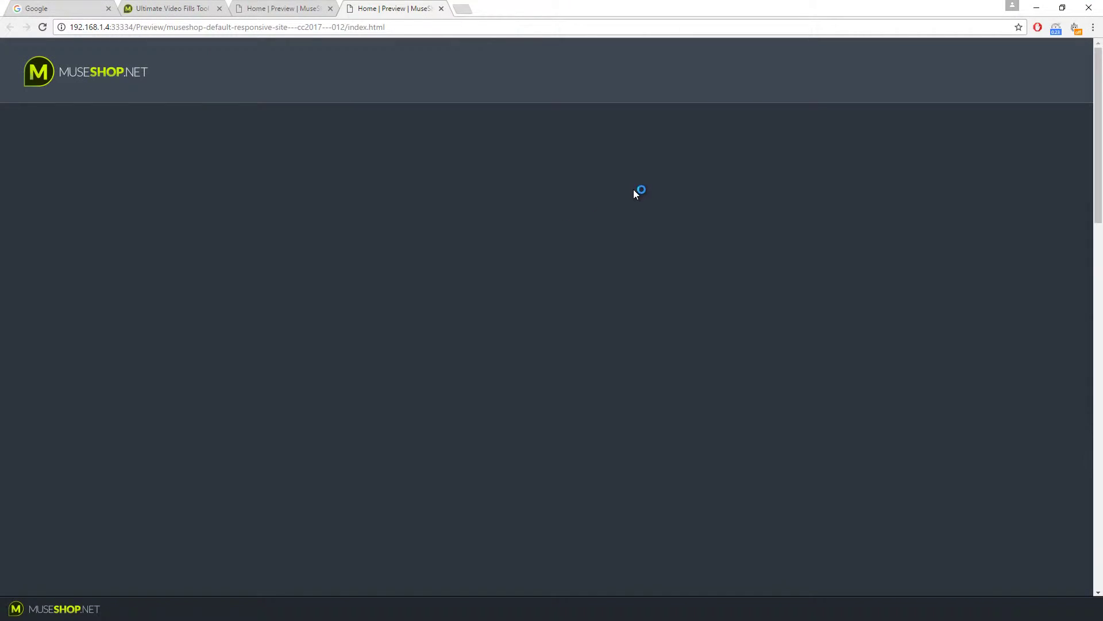
# Step: Scroll the Chrome preview to watch the MuseShop logo video above the orange rectangle
pyautogui.scroll(-5, 677, 168)
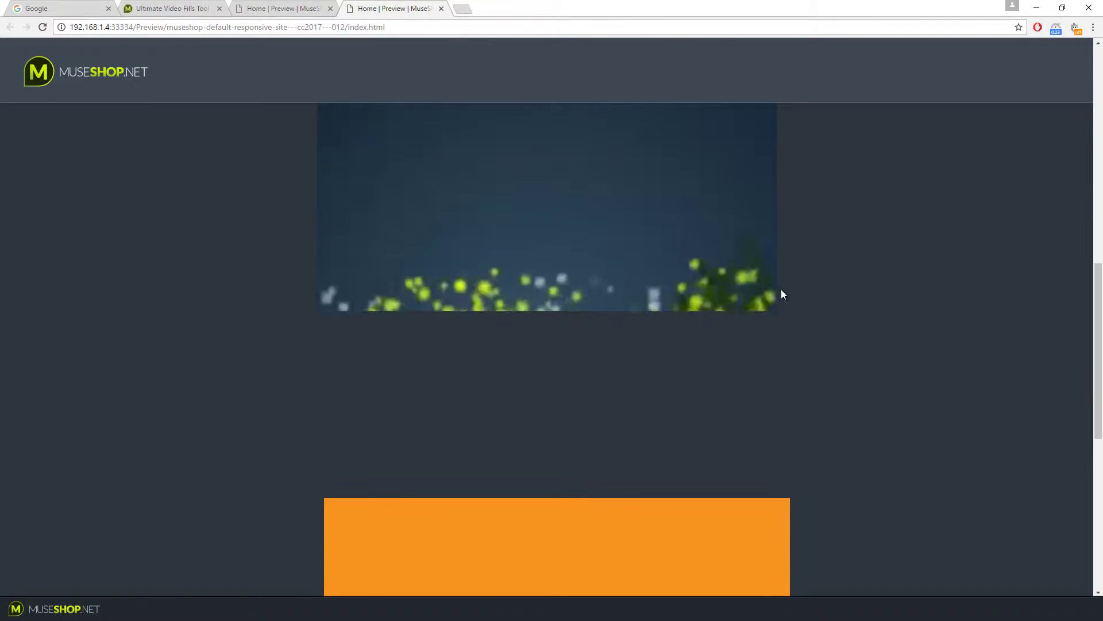
pyautogui.scroll(5, 783, 290)
pyautogui.scroll(-6, 796, 282)
pyautogui.scroll(-4, 793, 279)
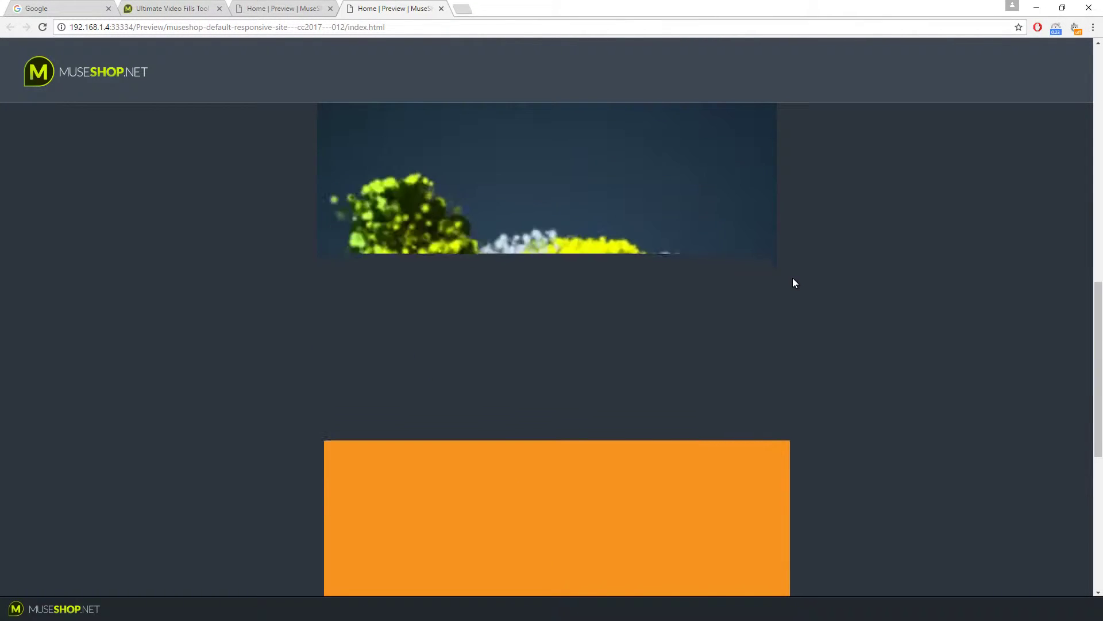
pyautogui.scroll(4, 793, 278)
pyautogui.scroll(5, 796, 280)
pyautogui.scroll(-3, 798, 283)
pyautogui.scroll(-3, 799, 284)
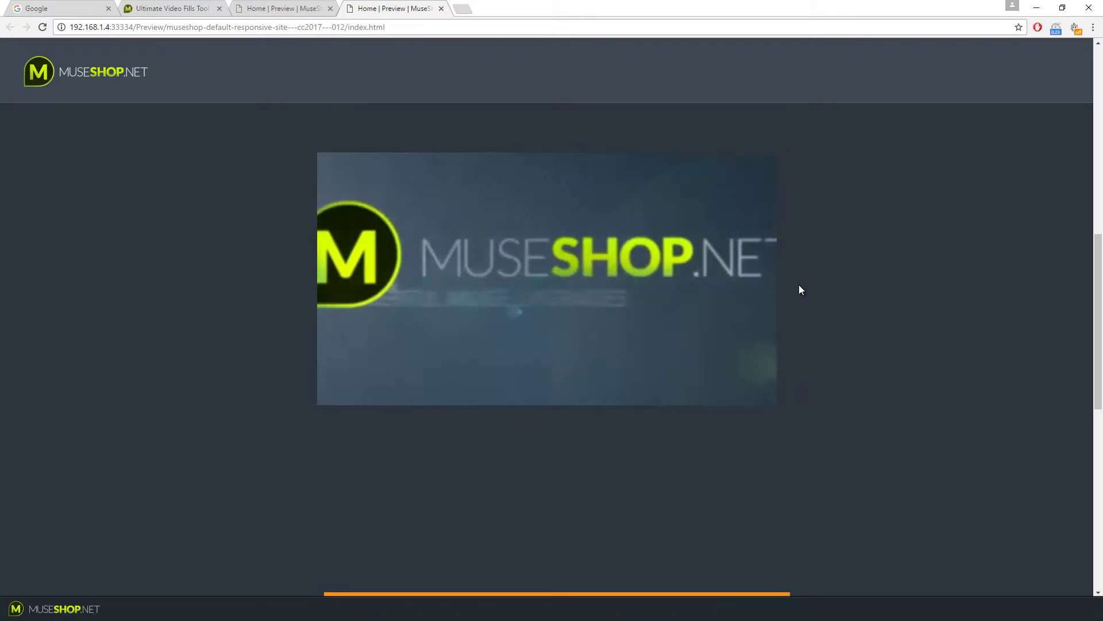
pyautogui.scroll(7, 803, 291)
pyautogui.scroll(-7, 818, 300)
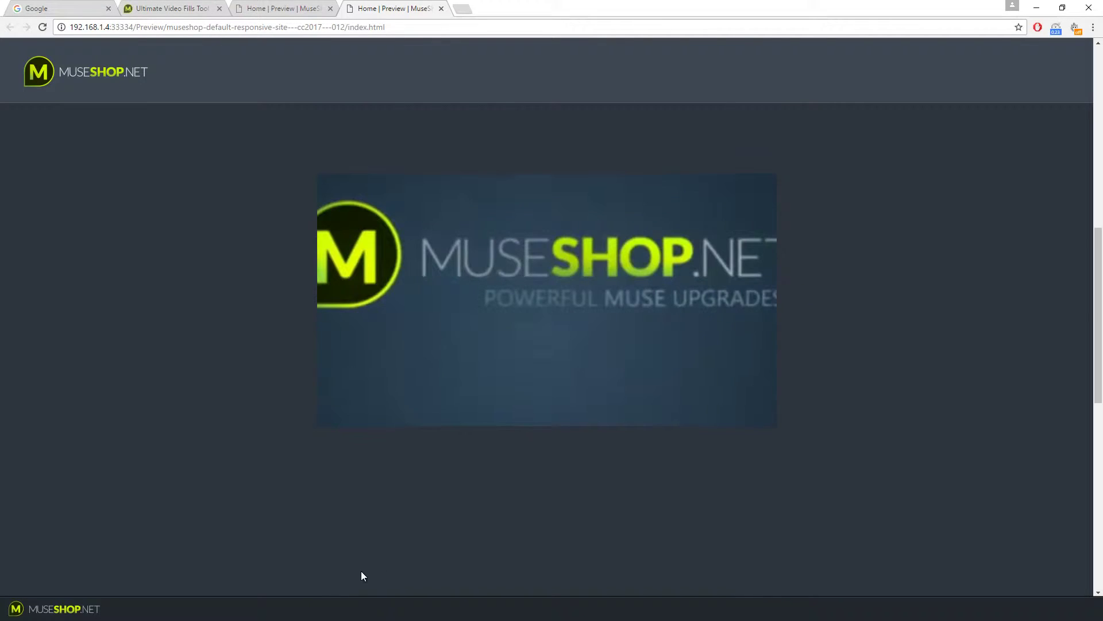
# Step: Stretch the video frame to full browser width and preview the page with Ctrl+Alt+E
pyautogui.click(1062, 8)
pyautogui.scroll(-3, 746, 307)
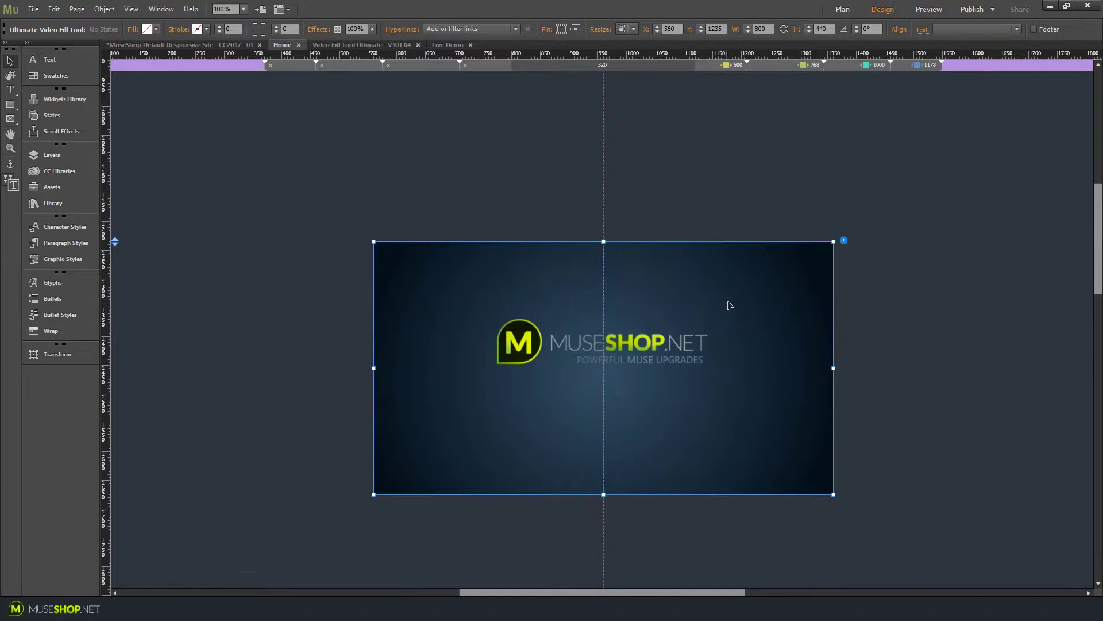
pyautogui.scroll(1, 629, 104)
pyautogui.click(621, 28)
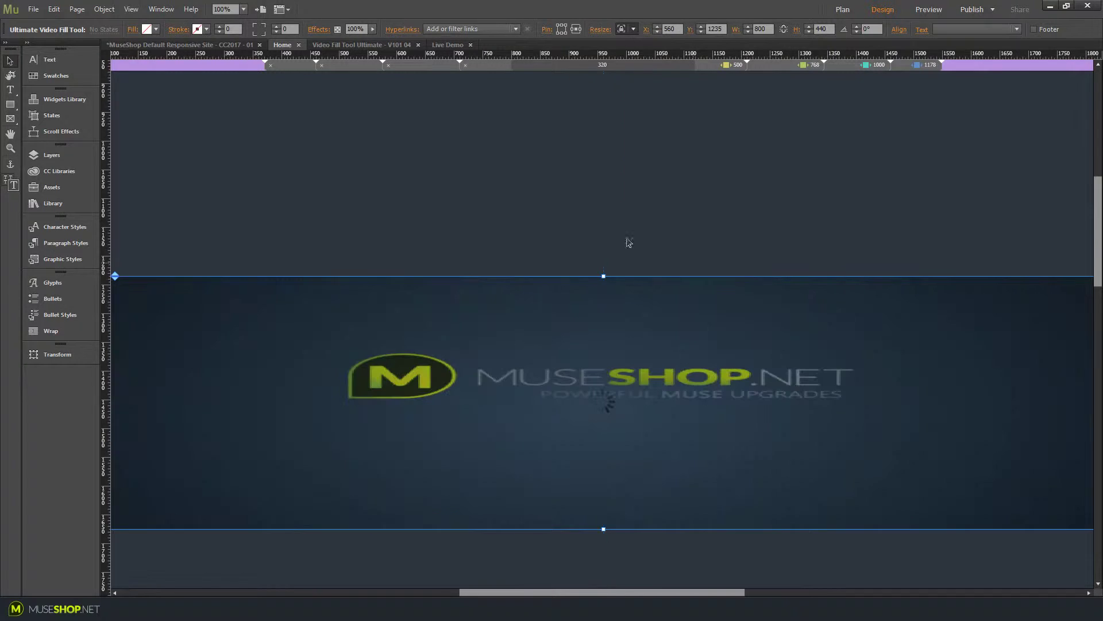
pyautogui.hotkey('ctrl', 'alt', 'e')
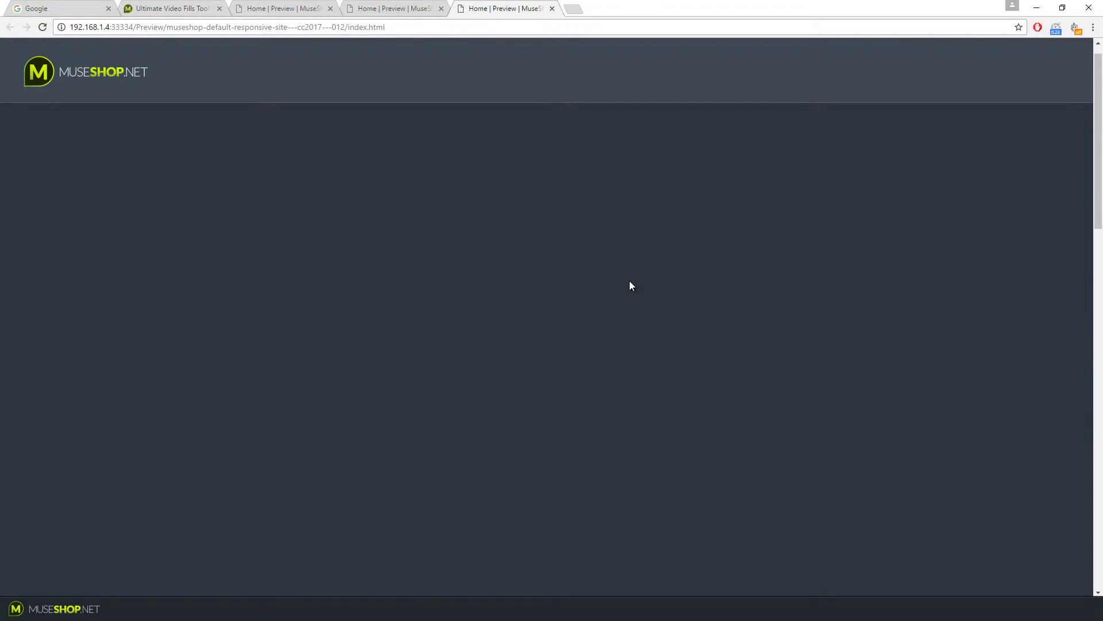
pyautogui.scroll(-2, 630, 286)
pyautogui.scroll(-2, 630, 286)
pyautogui.scroll(-4, 629, 285)
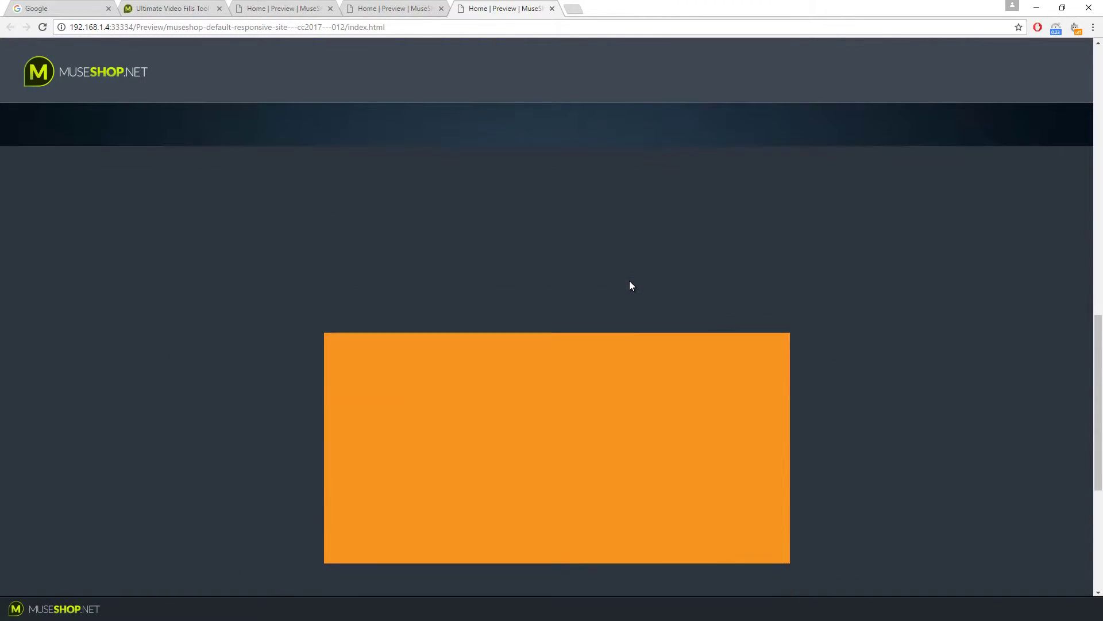
pyautogui.scroll(3, 384, 500)
# Step: Load overlay-pattern.png as the video banner's Pattern Overlay image
pyautogui.scroll(2, 394, 464)
pyautogui.hotkey('alt', 'Tab')
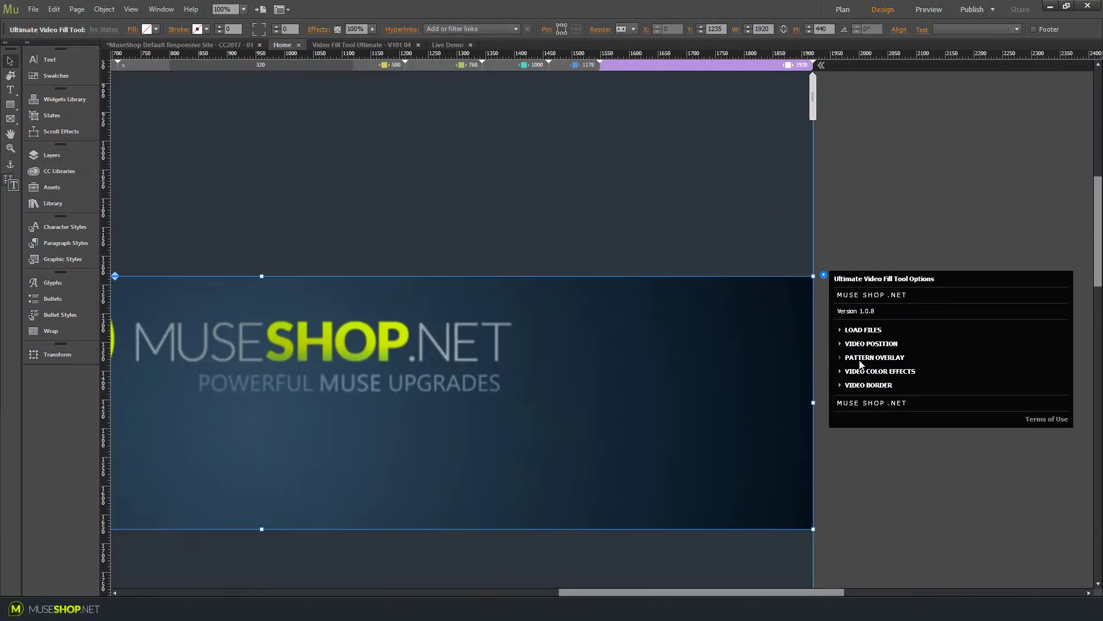
pyautogui.click(863, 359)
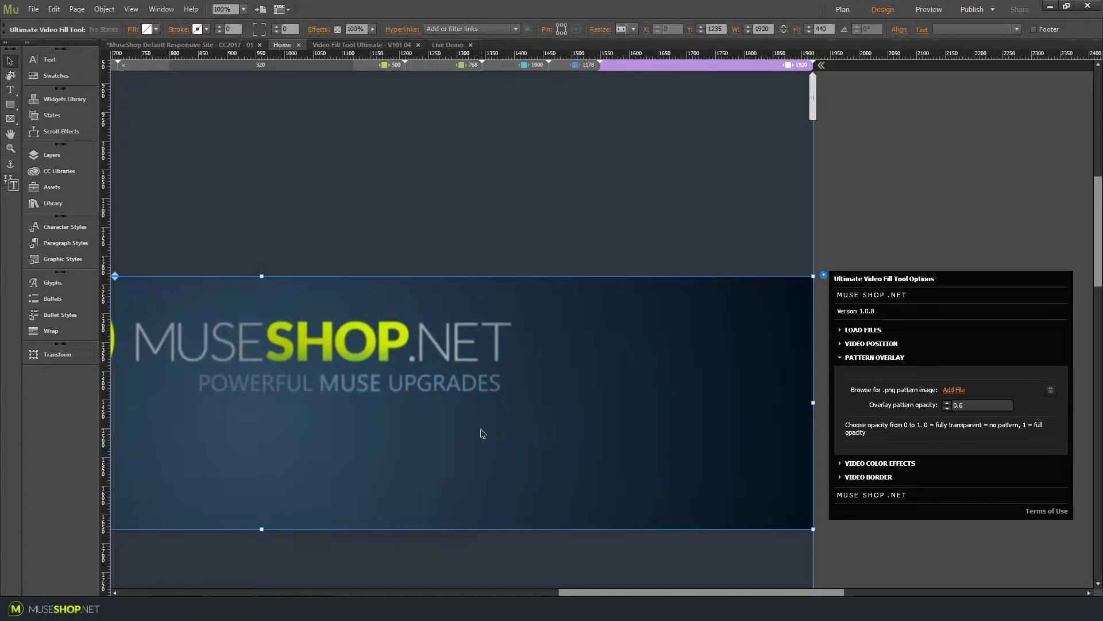
pyautogui.click(960, 390)
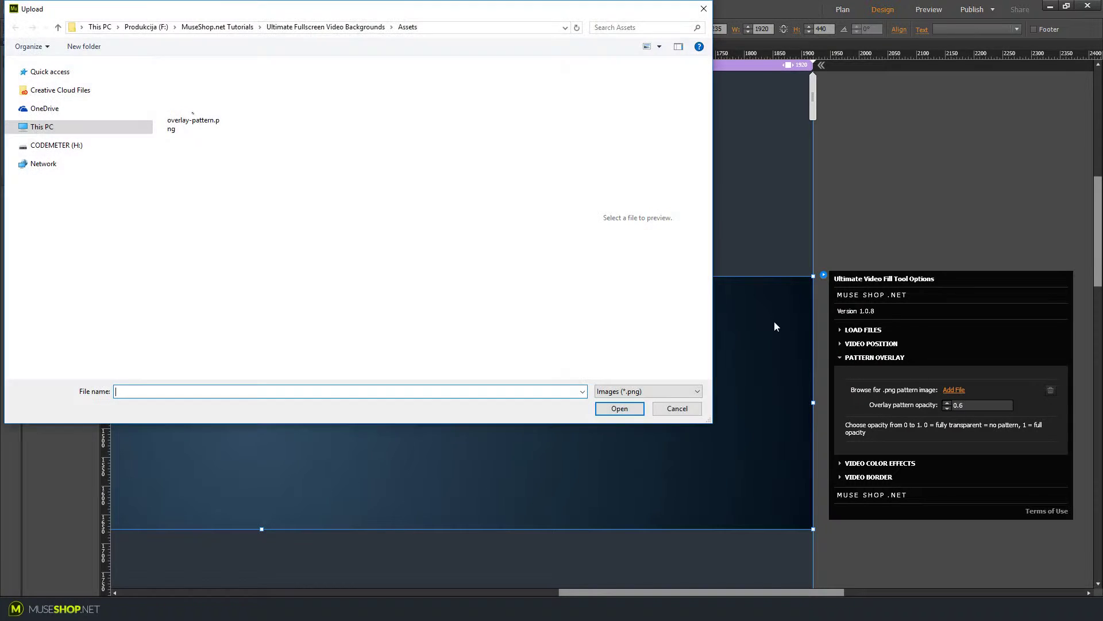
pyautogui.click(201, 115)
pyautogui.click(619, 409)
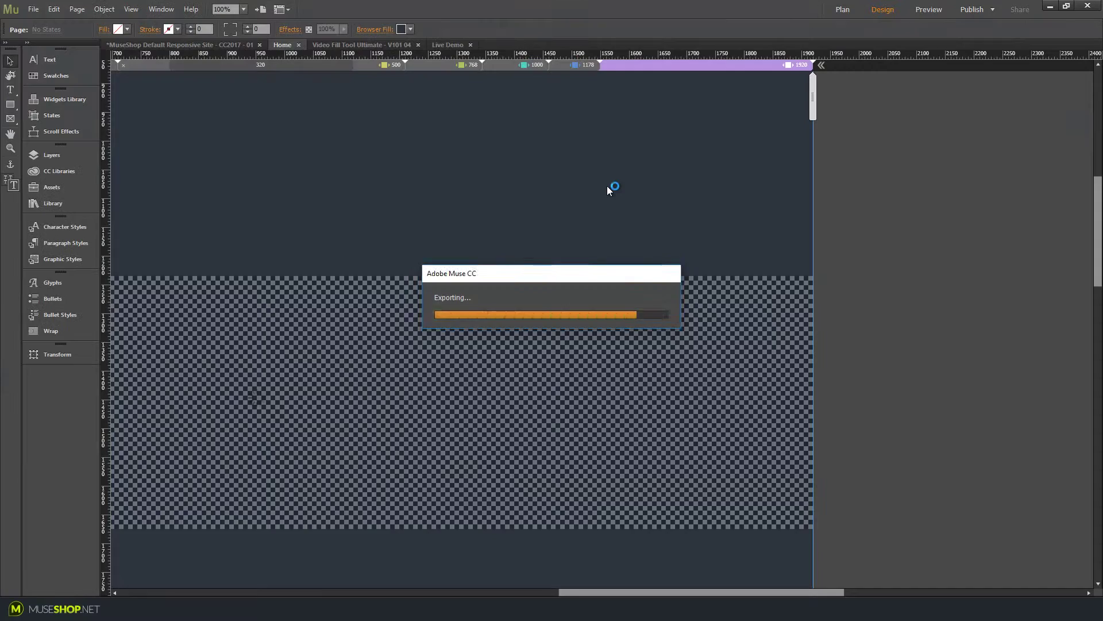
pyautogui.scroll(-3, 678, 242)
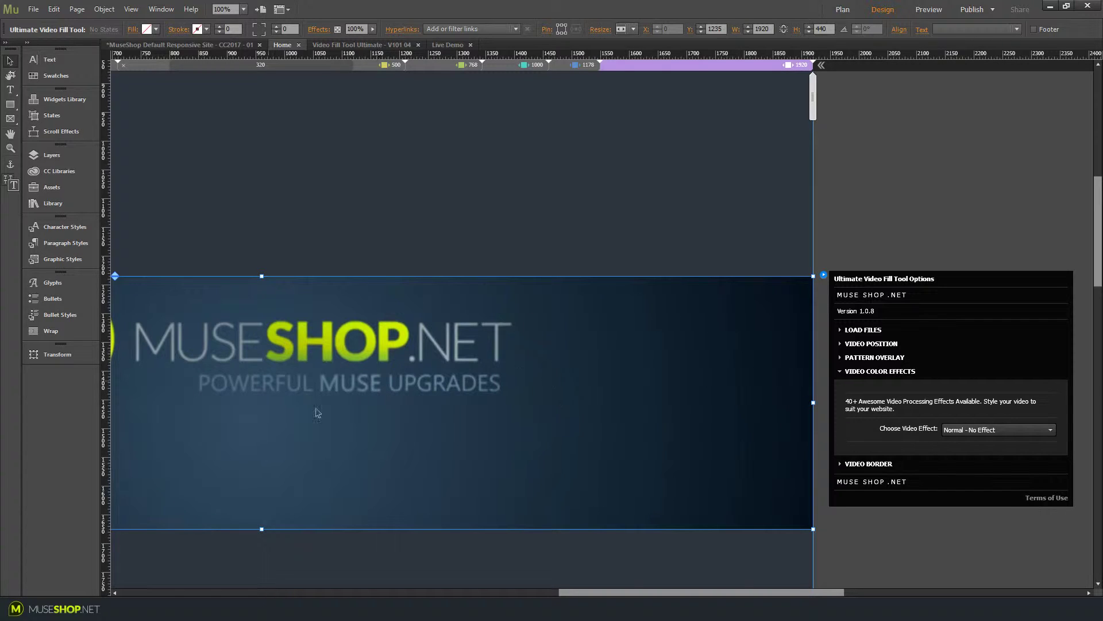
# Step: Choose MuseShop Designer's Gray from the Video Color Effects dropdown
pyautogui.click(1003, 431)
pyautogui.scroll(-1, 994, 248)
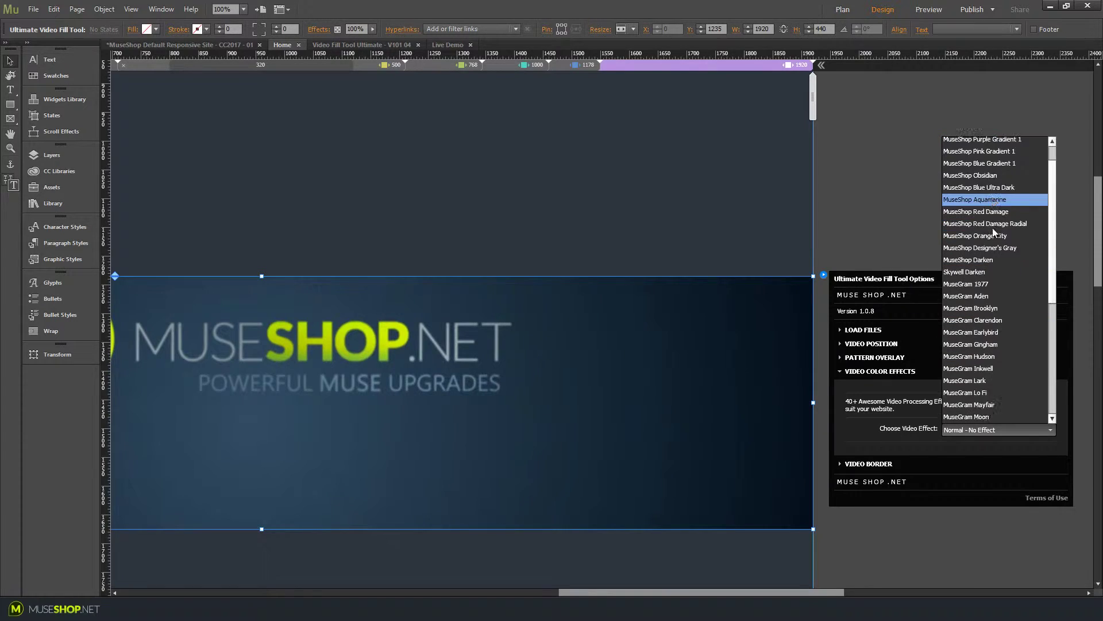
pyautogui.scroll(-2, 993, 247)
pyautogui.scroll(-1, 994, 247)
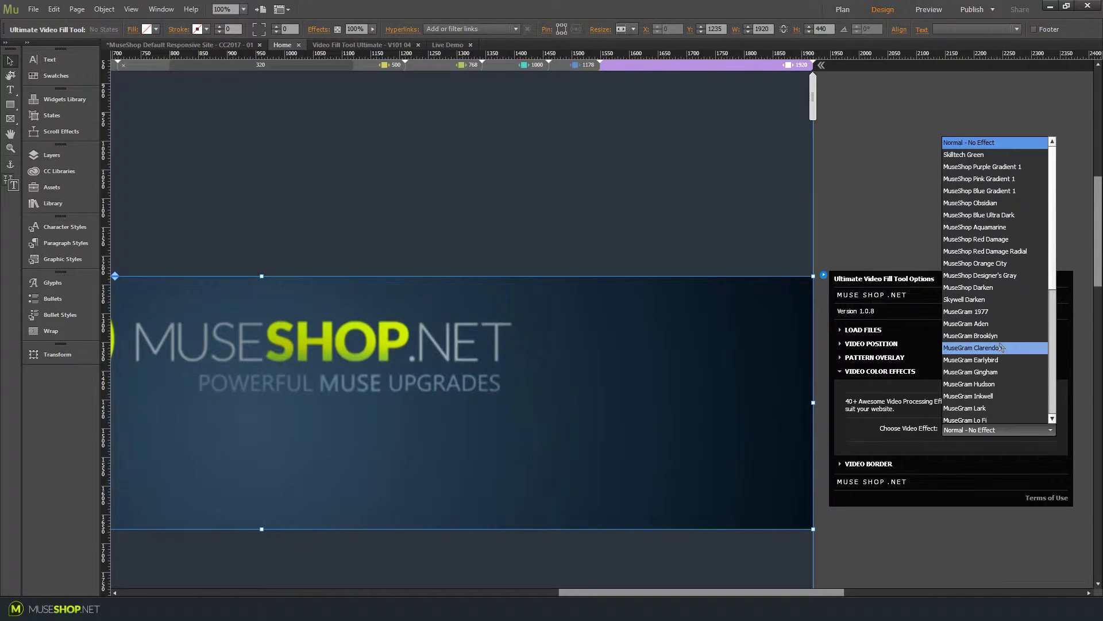
pyautogui.click(988, 275)
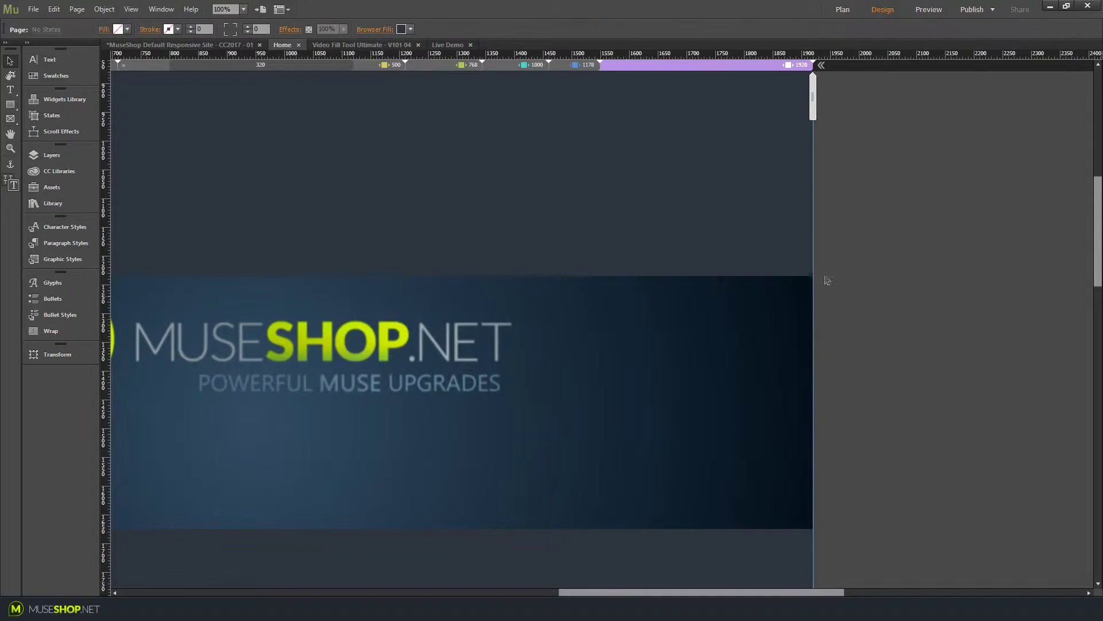
# Step: Expand Video Border on the selected banner and pick white as the border colour
pyautogui.click(826, 279)
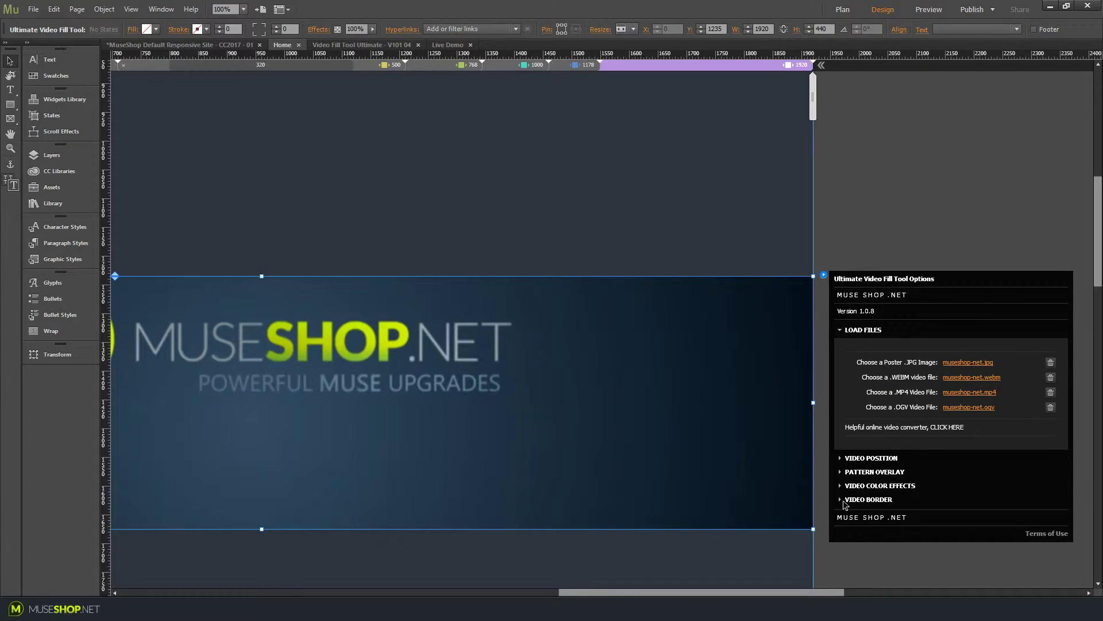
pyautogui.click(845, 500)
pyautogui.click(957, 536)
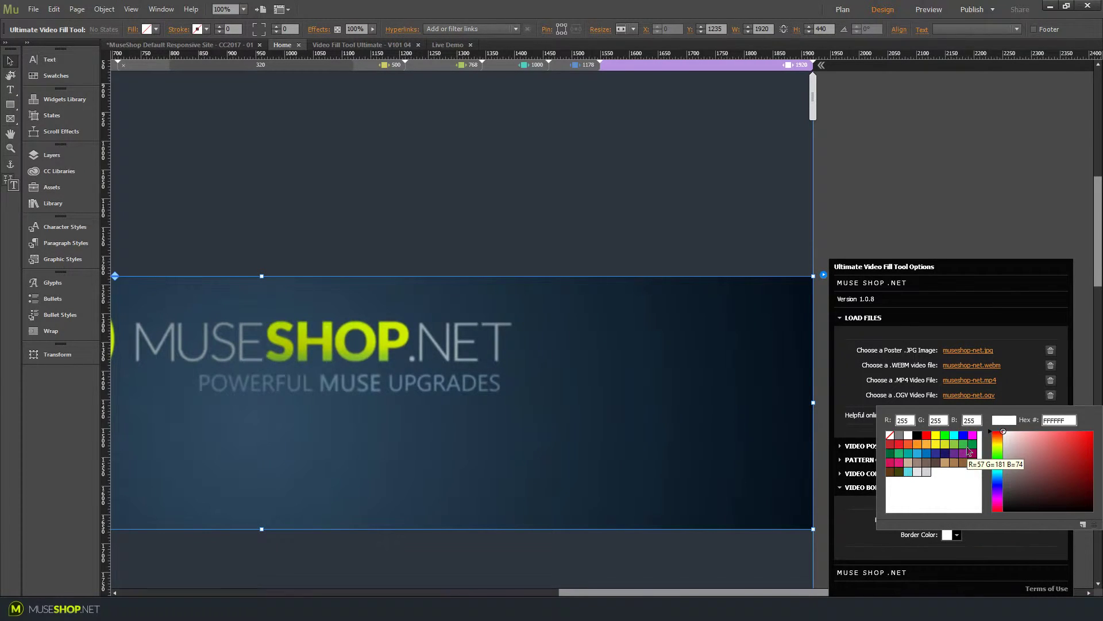
pyautogui.click(907, 436)
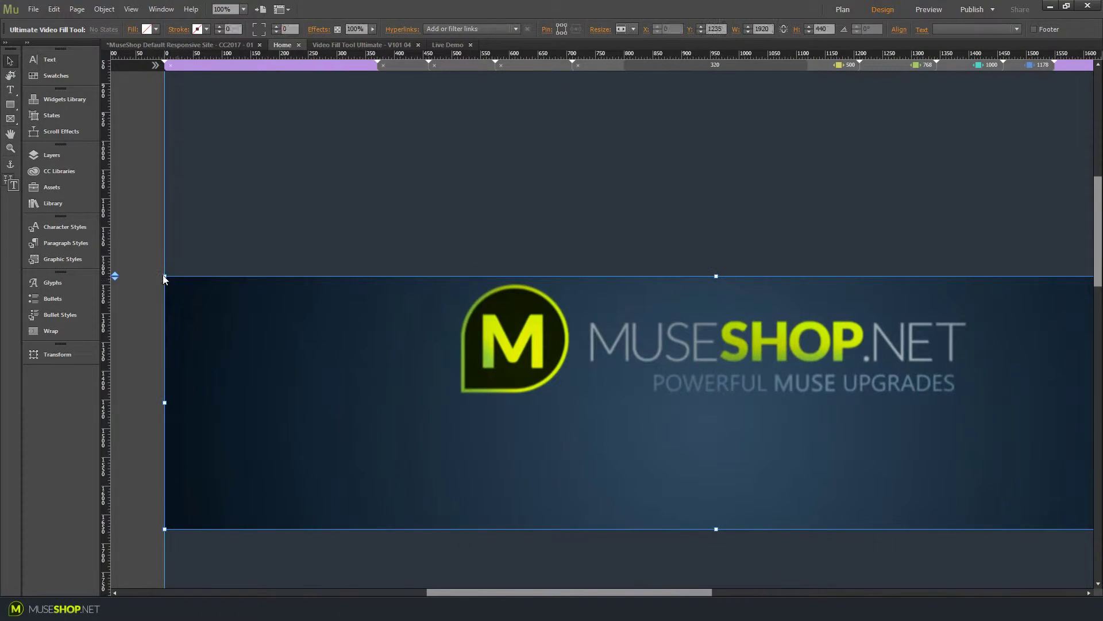
# Step: Drag the frame's edges and corner down to a roughly 352×463 portrait box, then deselect
pyautogui.moveTo(165, 275); pyautogui.dragTo(415, 163)
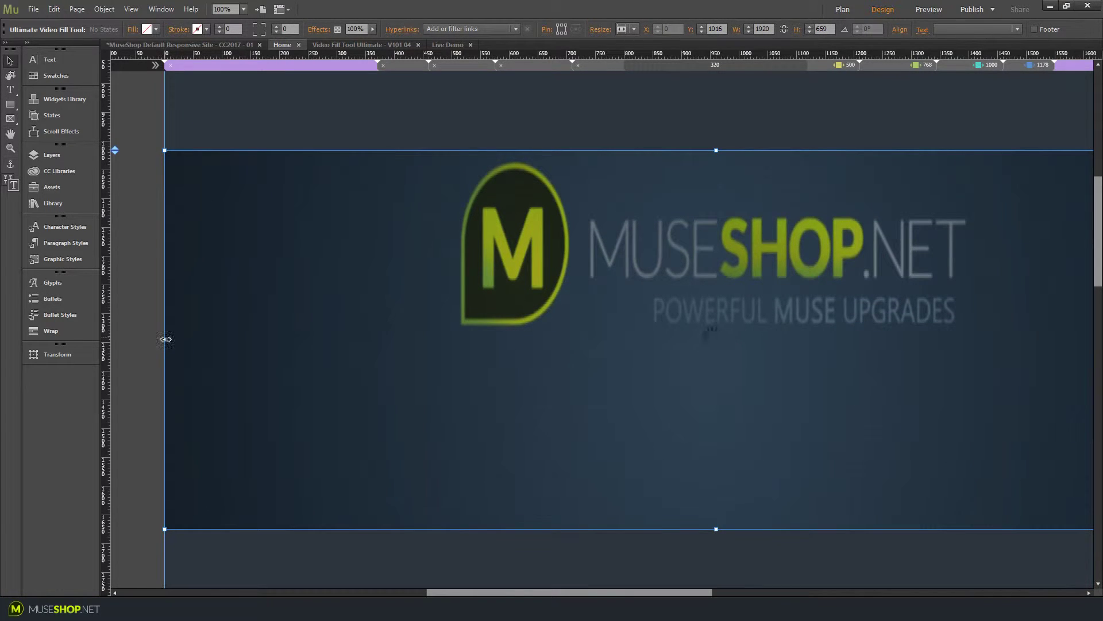
pyautogui.moveTo(165, 339); pyautogui.dragTo(431, 380)
pyautogui.moveTo(473, 593); pyautogui.dragTo(586, 589)
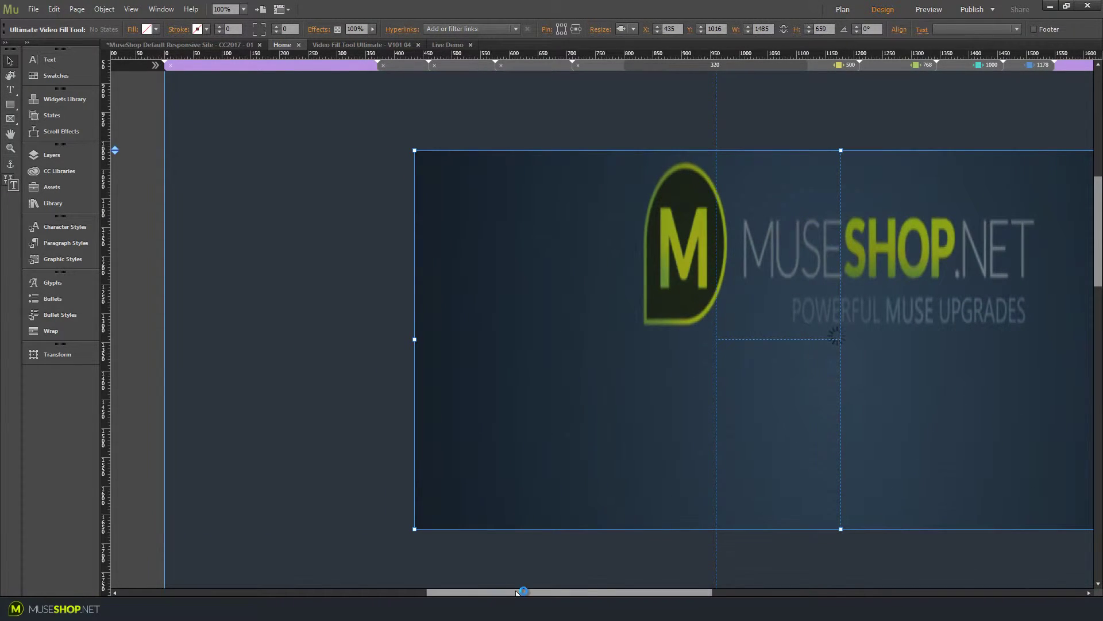
pyautogui.moveTo(882, 339); pyautogui.dragTo(518, 339)
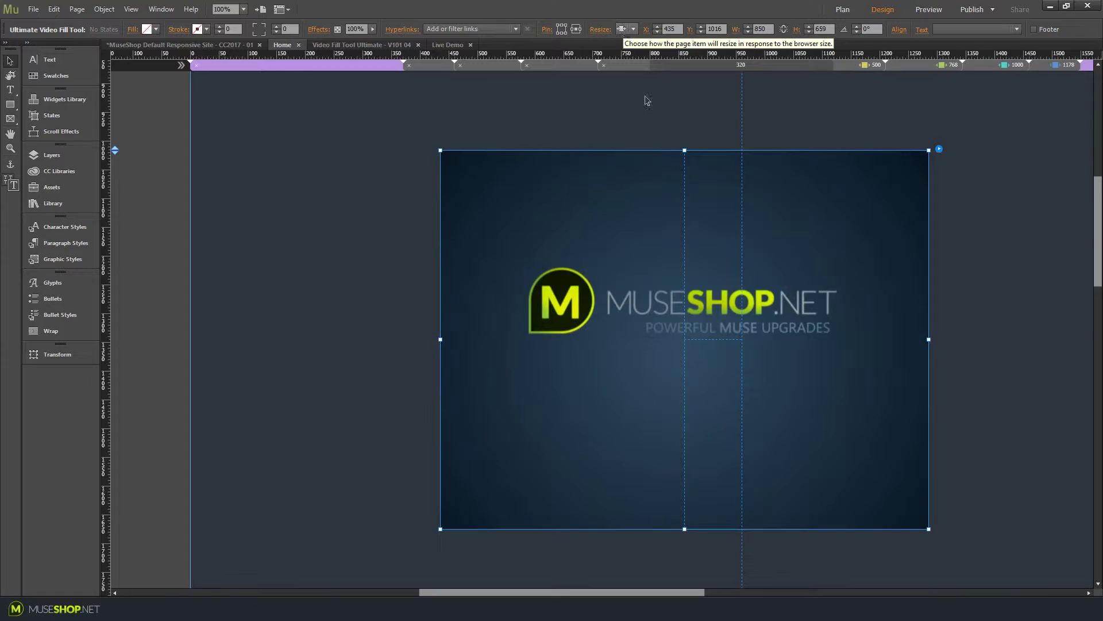
pyautogui.moveTo(930, 530); pyautogui.dragTo(643, 416)
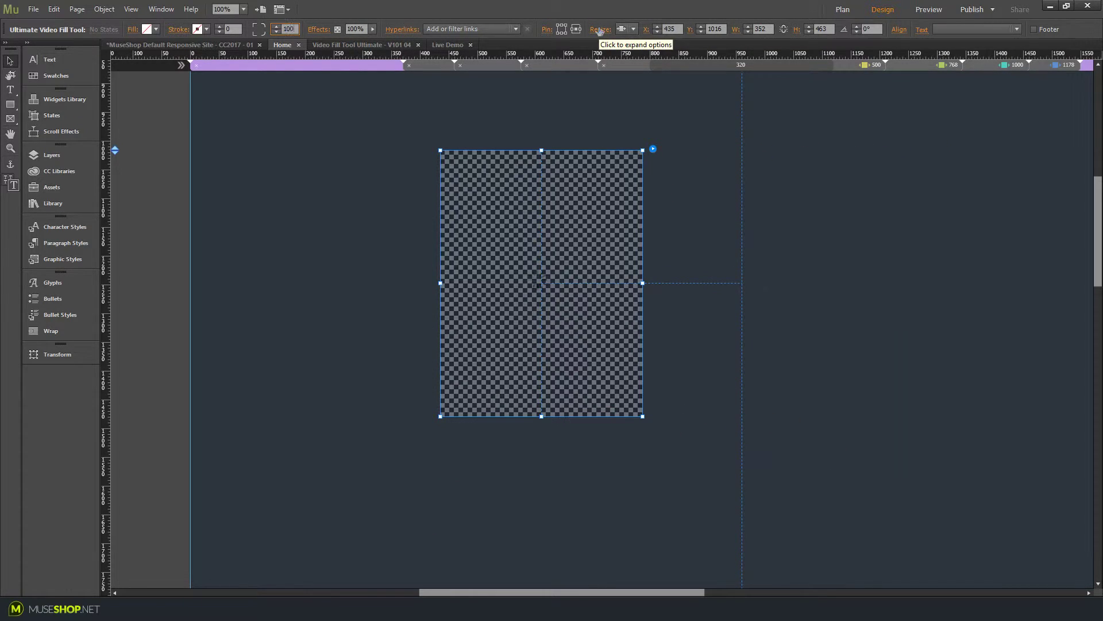
pyautogui.click(741, 185)
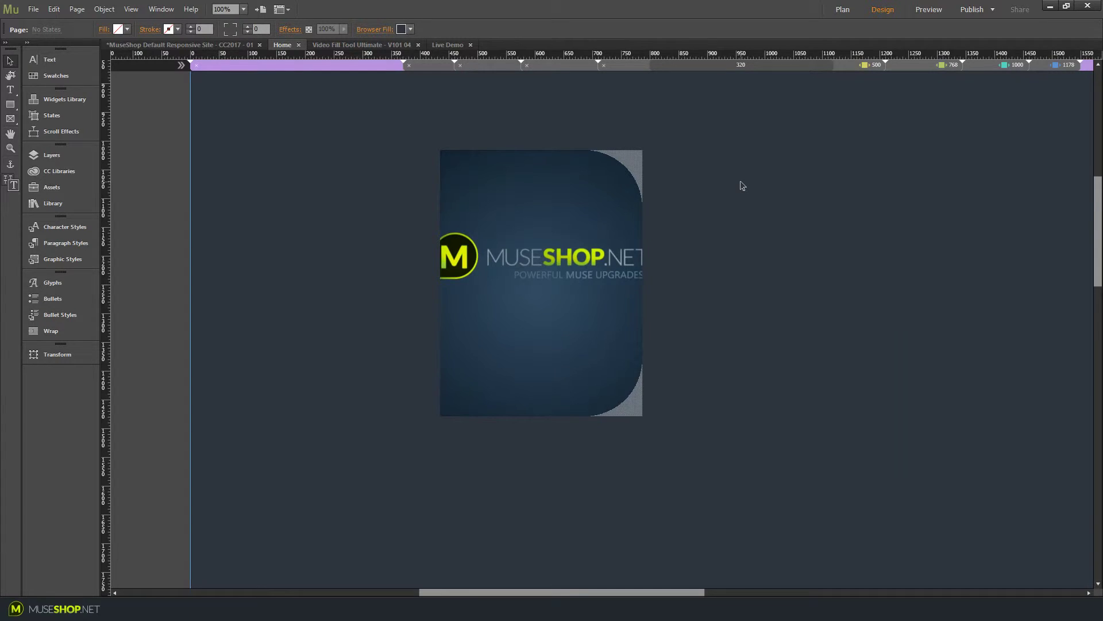
# Step: Preview the page in the browser, then set the rounded video box's Video Position to Scrolling
pyautogui.hotkey('ctrl', 'shift', 'e')
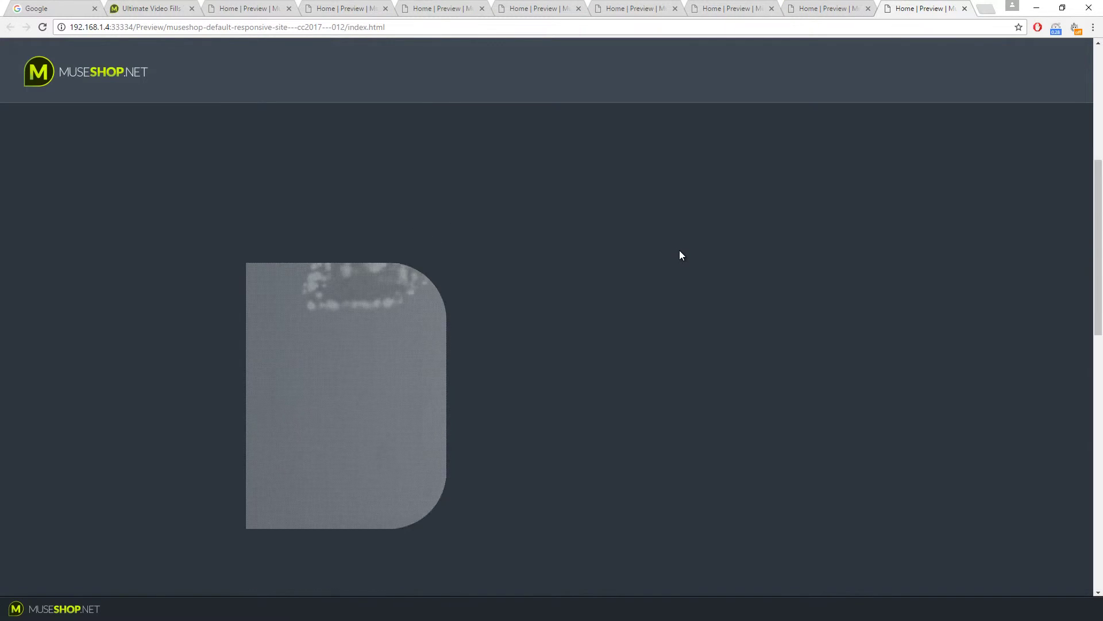
pyautogui.scroll(-2, 681, 254)
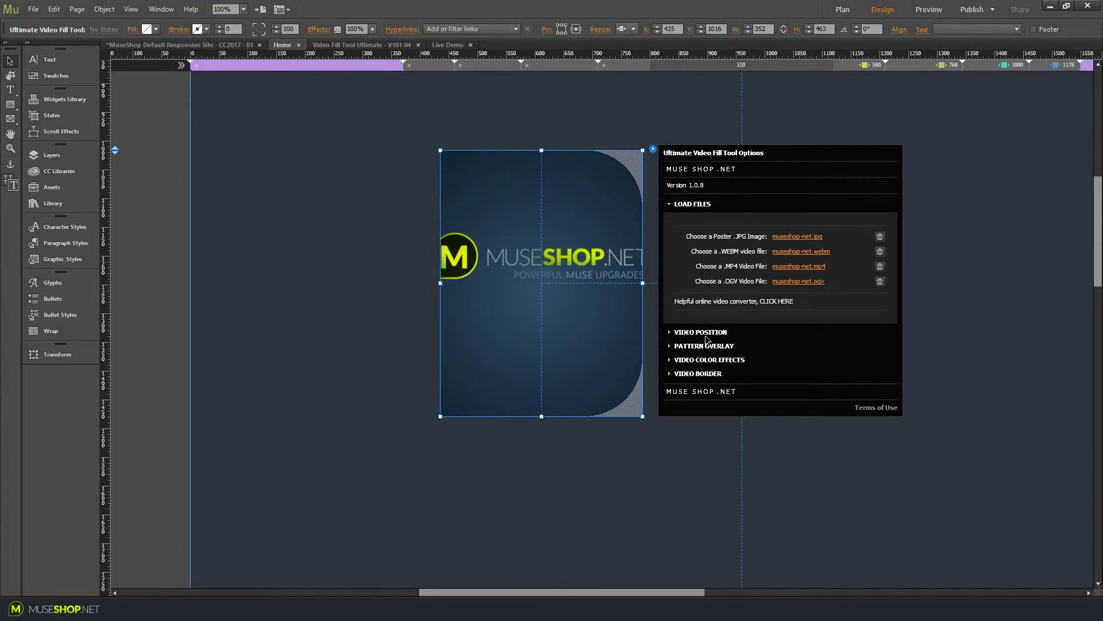
pyautogui.click(701, 332)
pyautogui.click(825, 364)
pyautogui.click(340, 246)
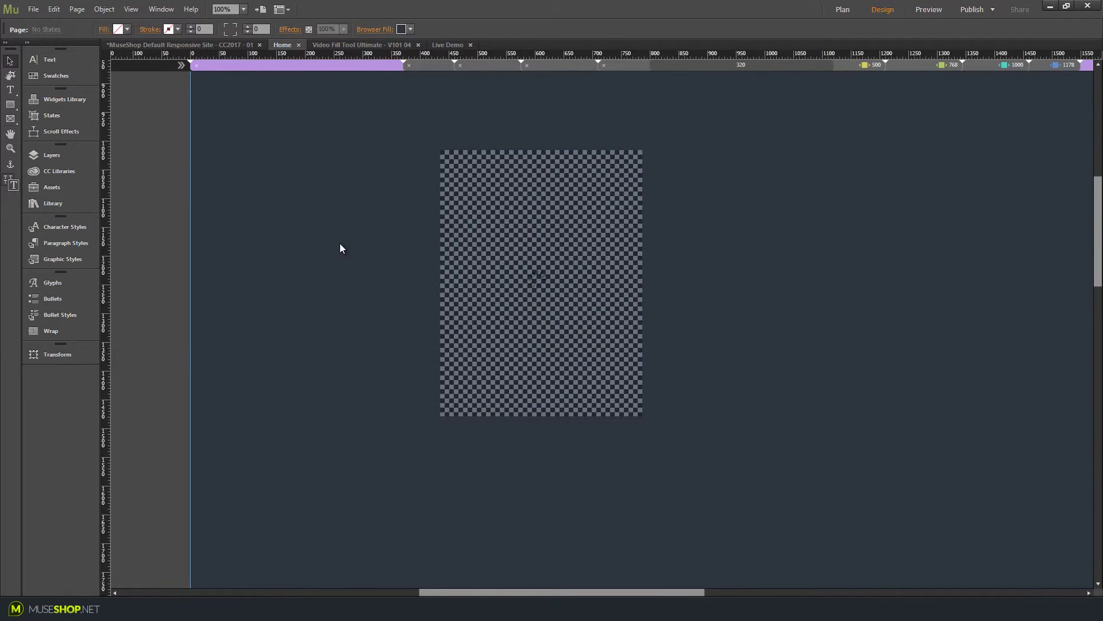
# Step: Preview the page again, scrolling down to check the scrolling video position
pyautogui.hotkey('ctrl', 'shift', 'e')
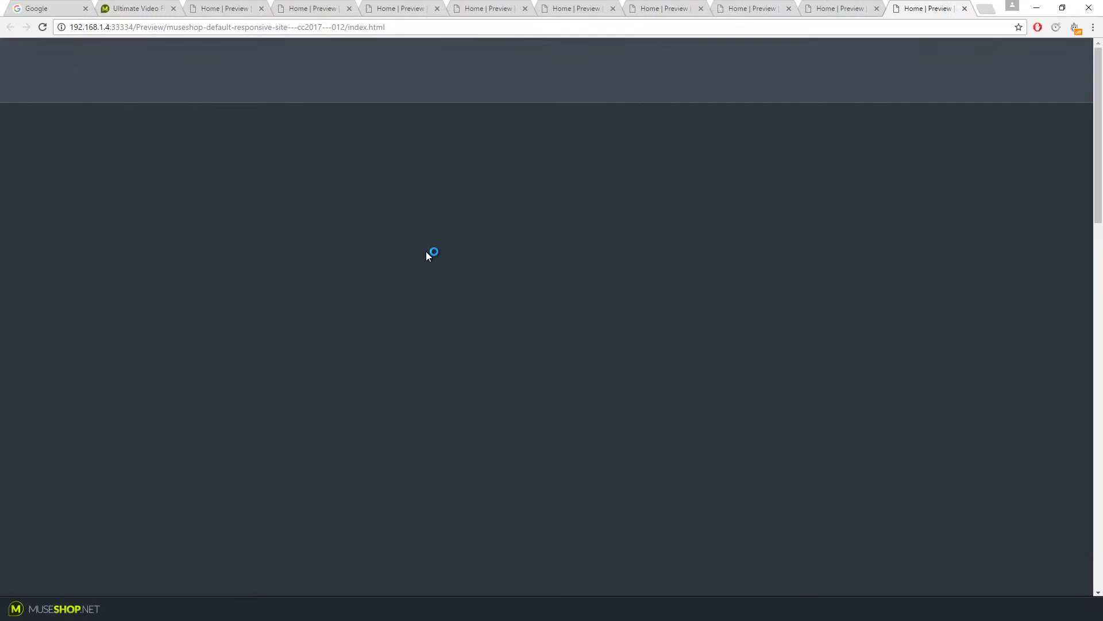
pyautogui.scroll(-3, 529, 265)
pyautogui.scroll(-3, 548, 262)
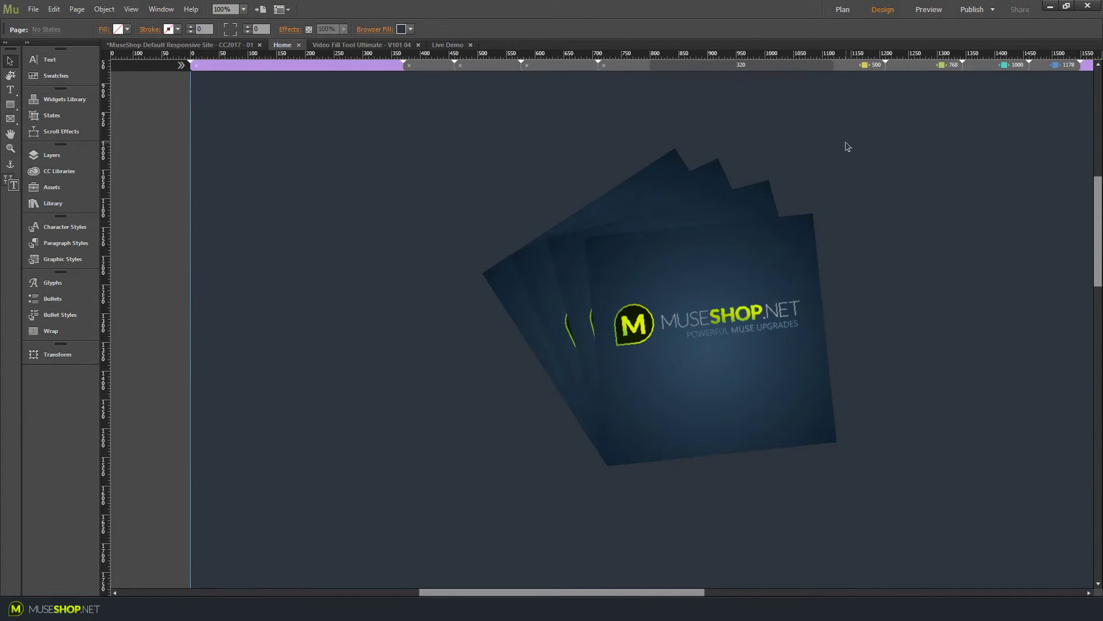
# Step: Export and preview the fan of four rotated video squares in Chrome
pyautogui.hotkey('ctrl', 'shift', 'e')
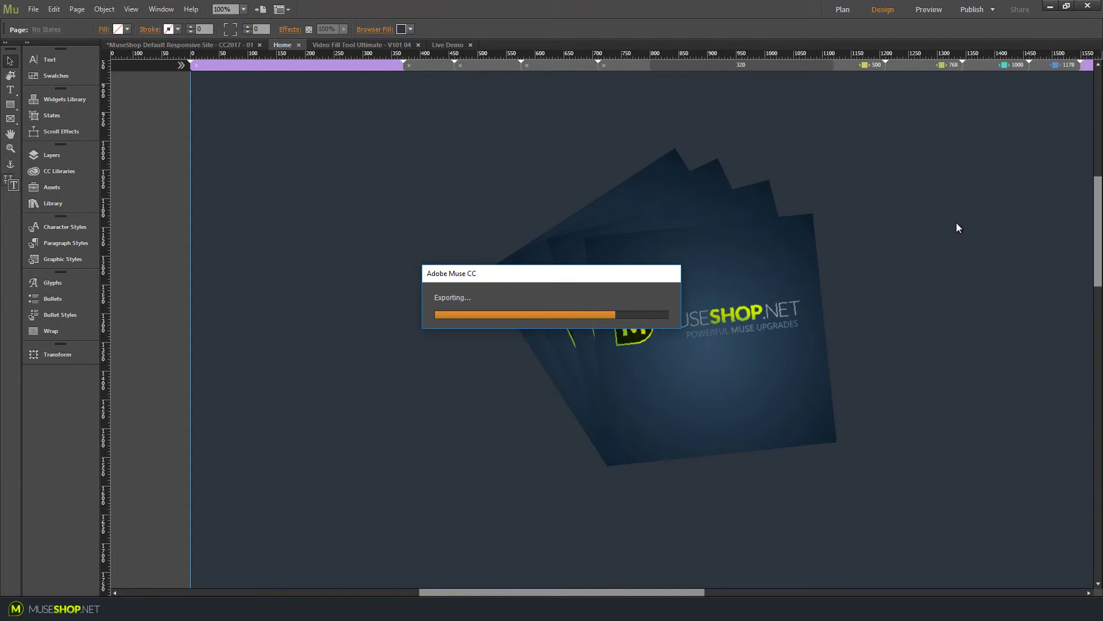